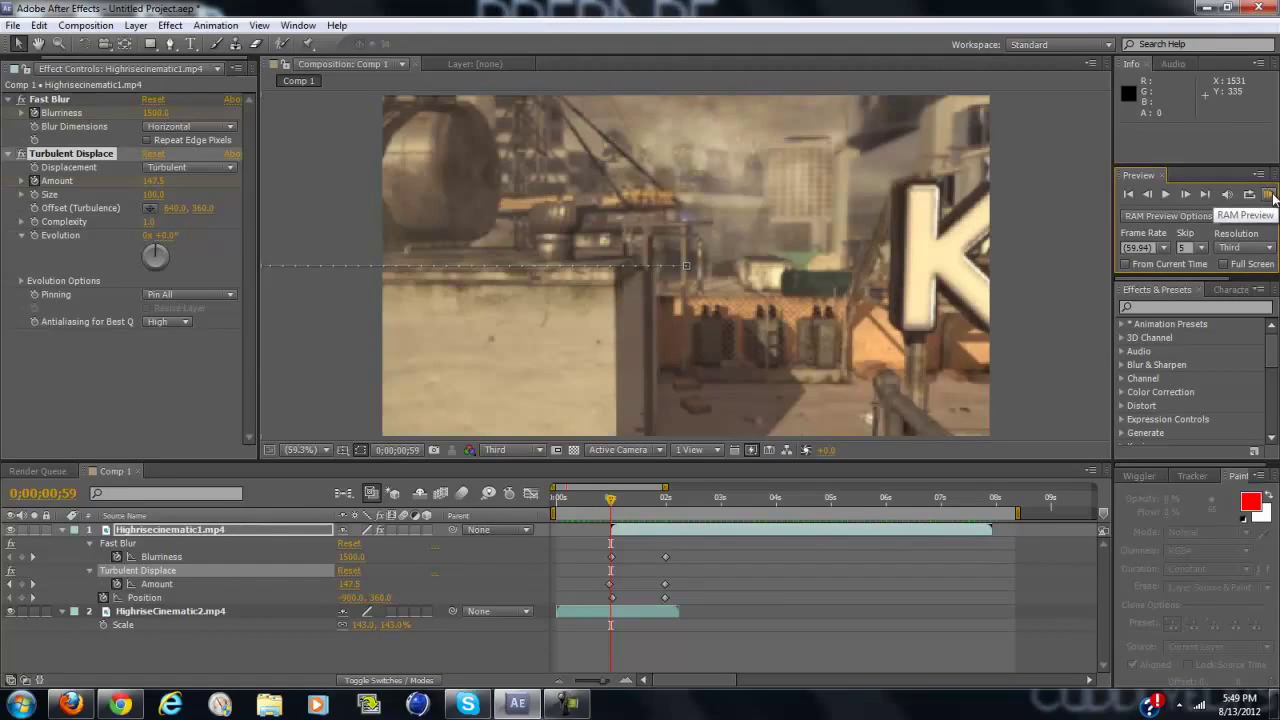
Preview the finished blur and displacement slide transition in Comp 1.
click(1270, 195)
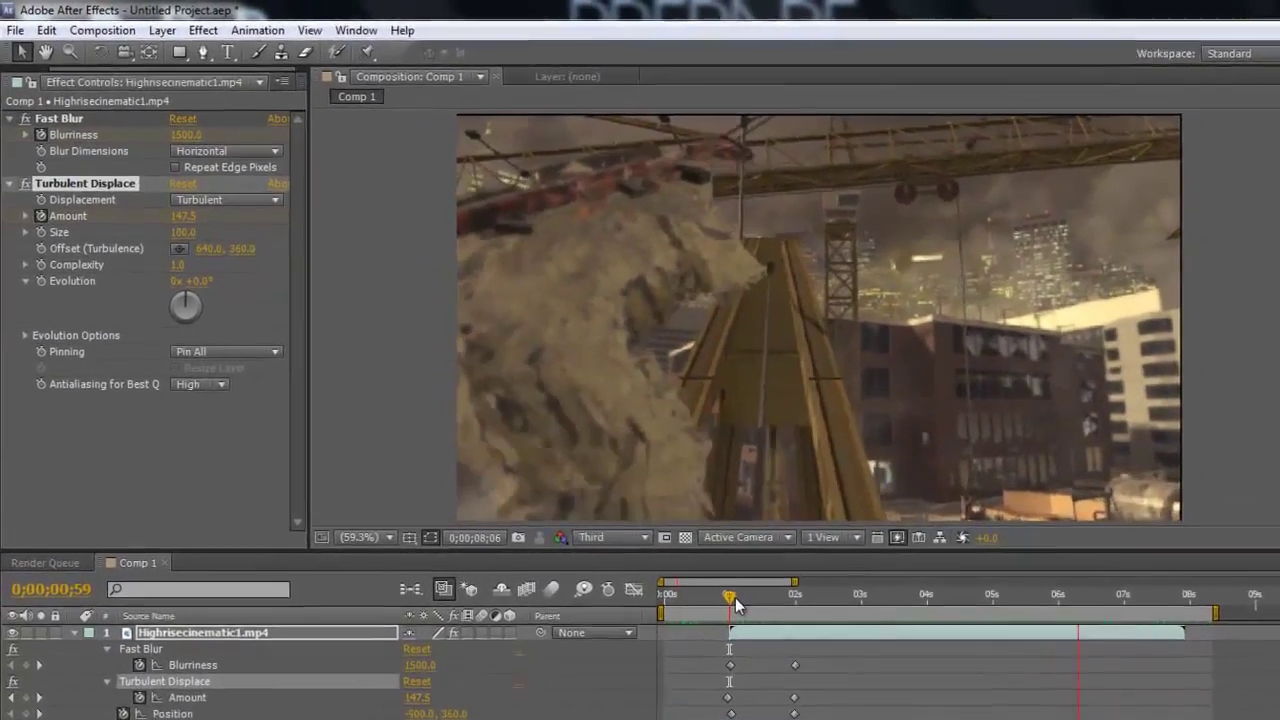
click(616, 503)
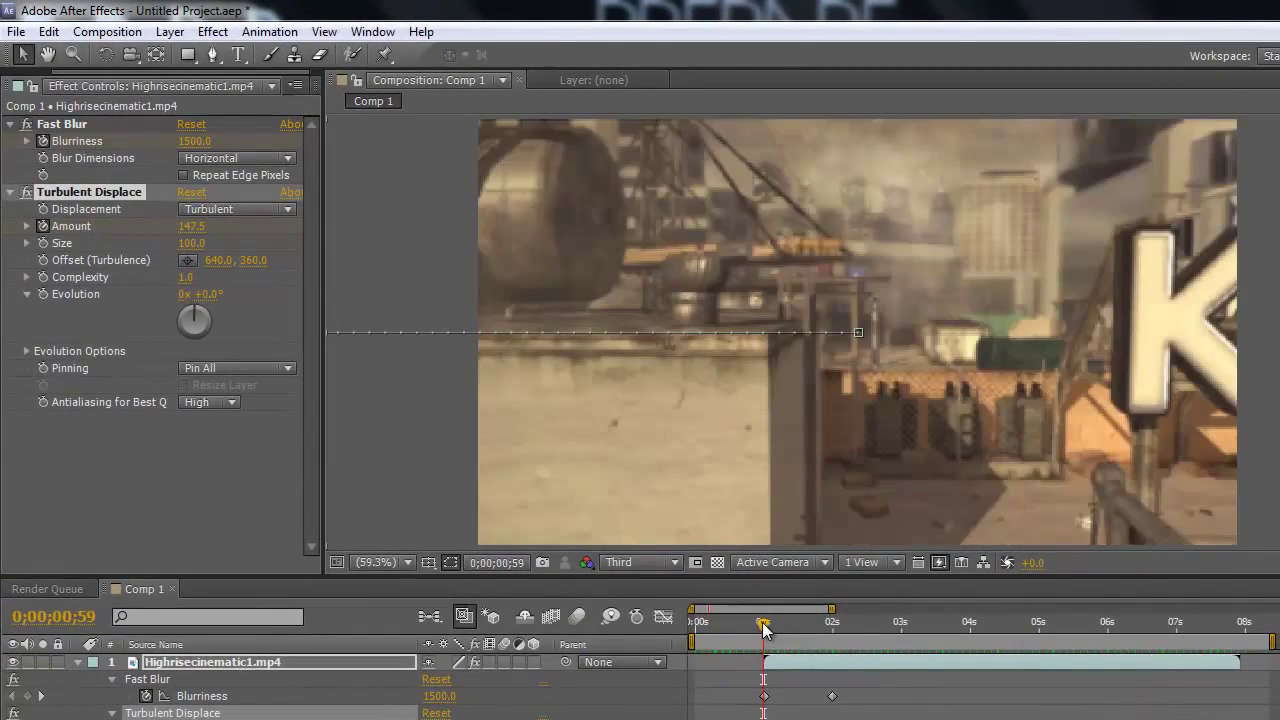
drag(763, 622, 827, 620)
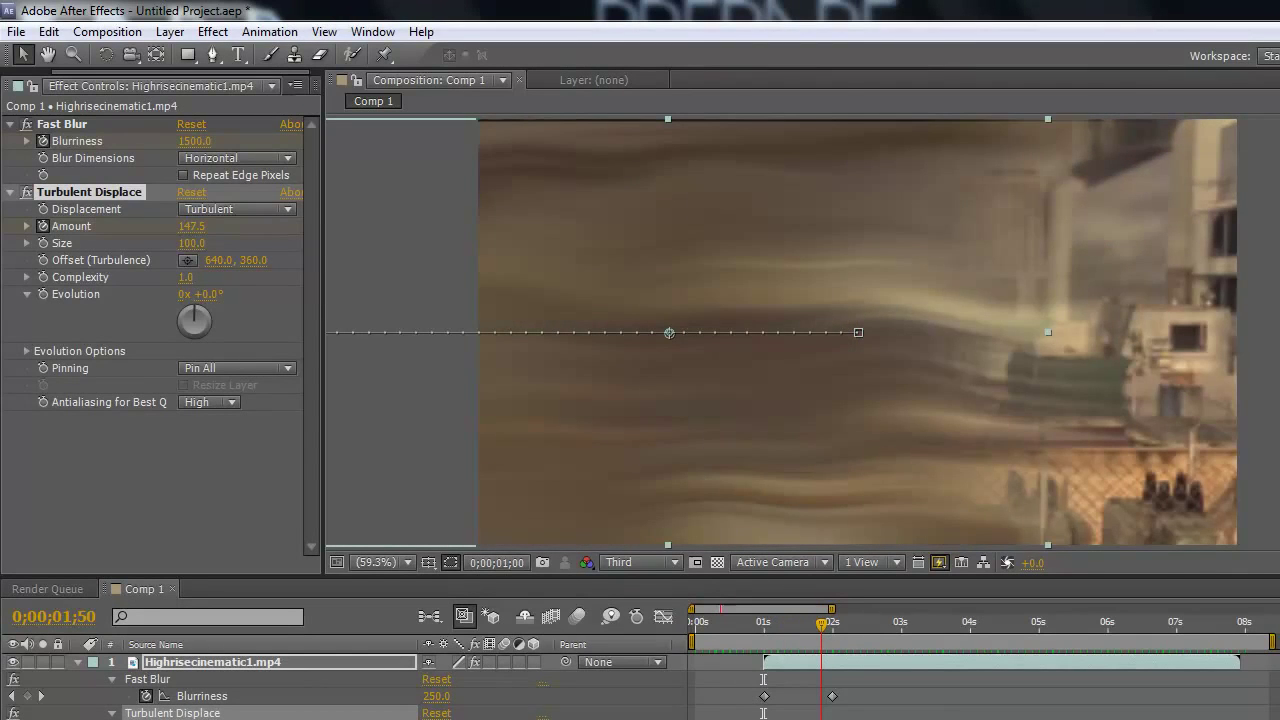
key(KP_0)
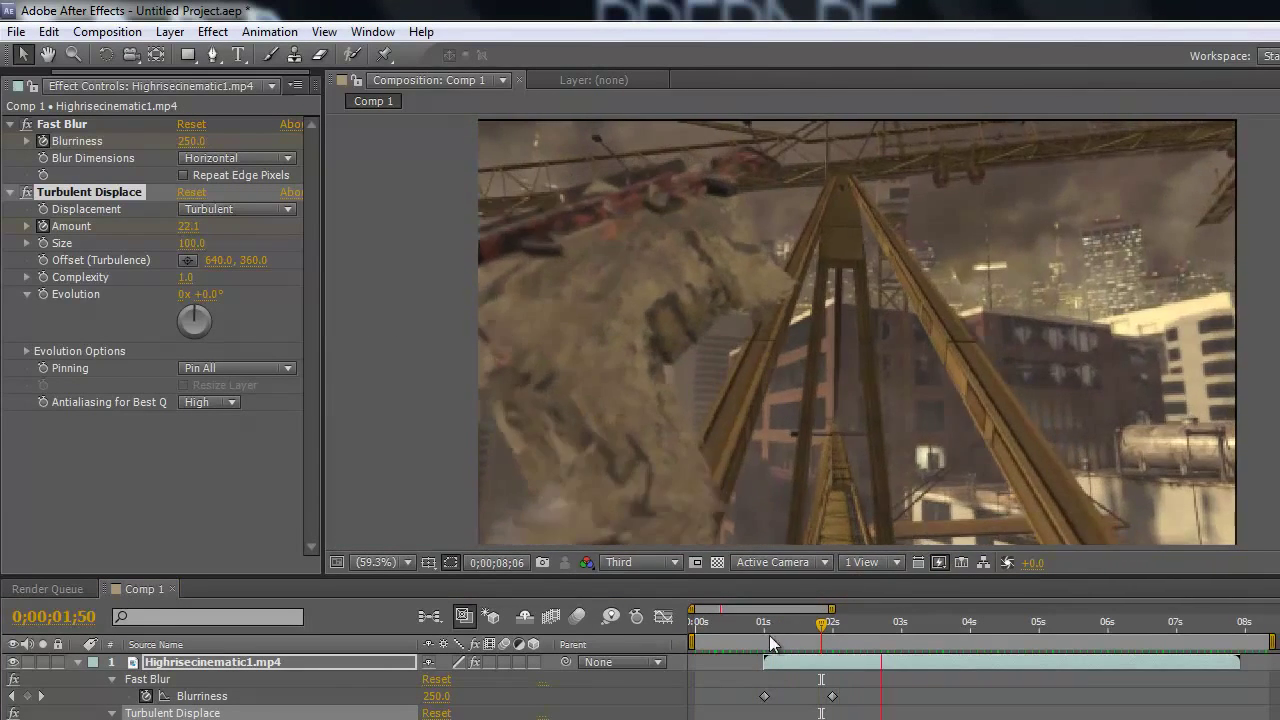
key(space)
Create a new composition, keeping the proposed settings.
click(107, 31)
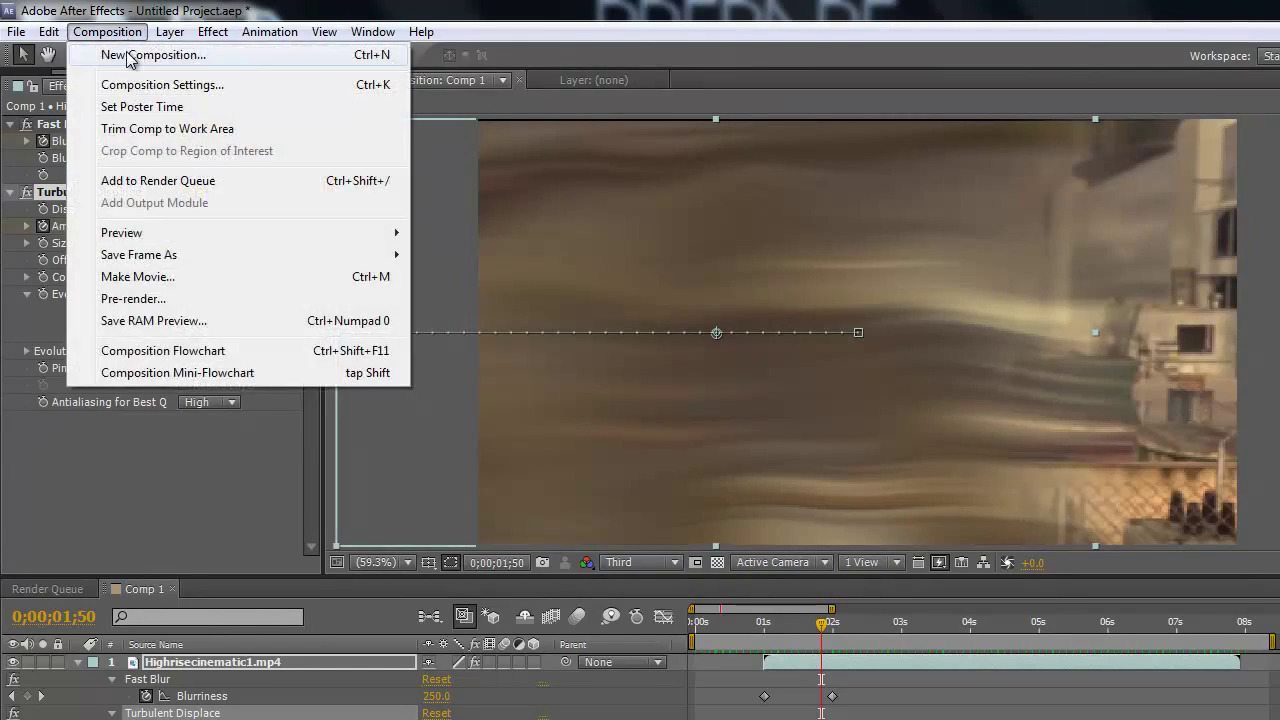
click(165, 51)
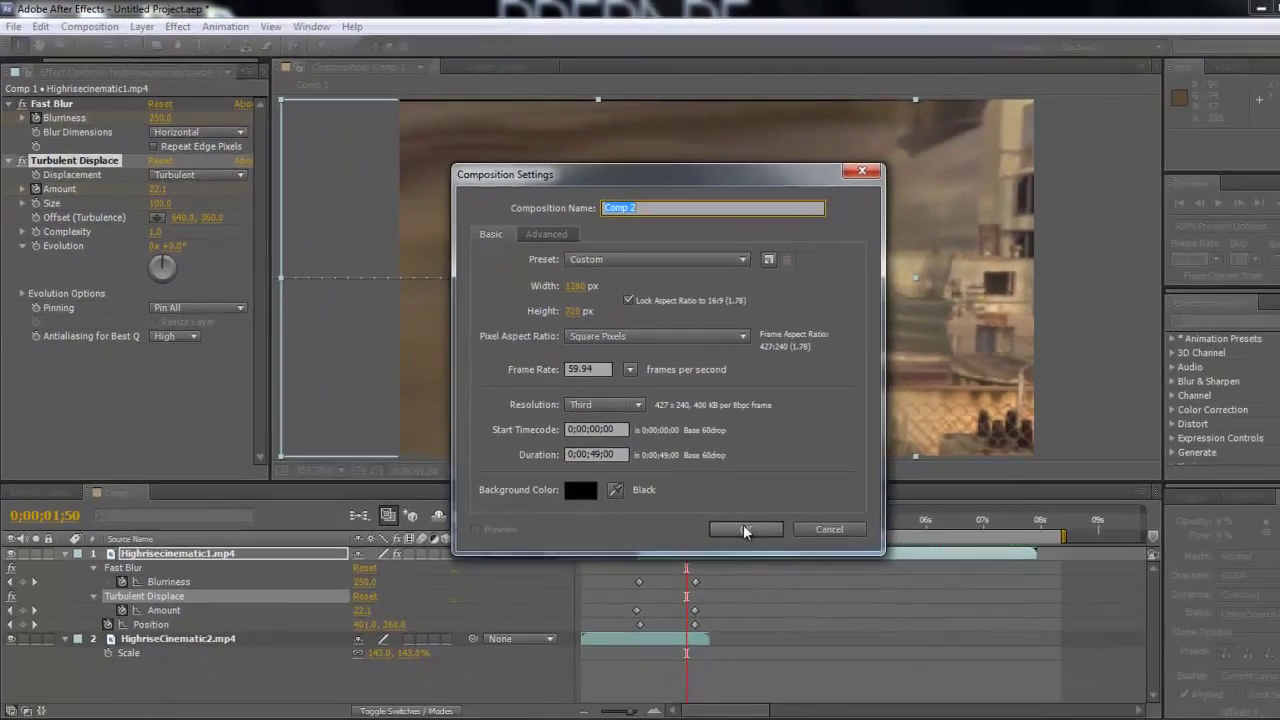
click(745, 531)
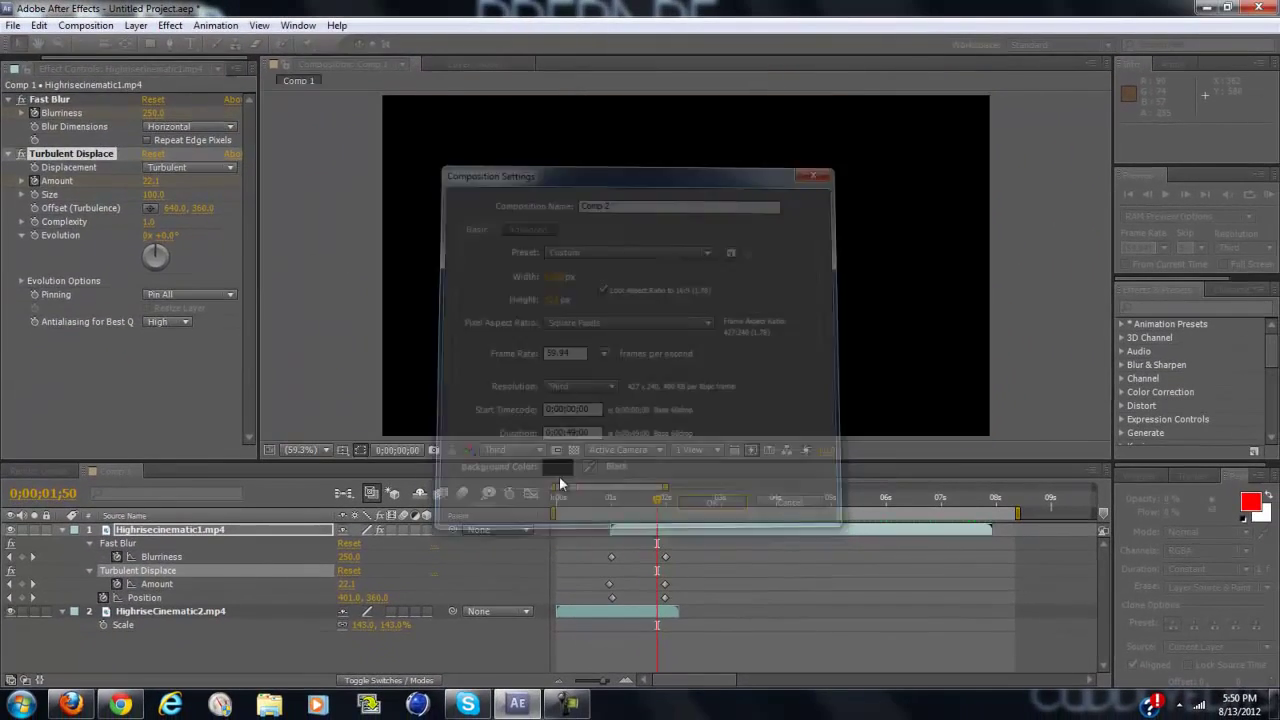
Add Highrisecinematic1.mp4 and HighriseCinematic2.mp4 from the project to the new composition's timeline.
click(15, 72)
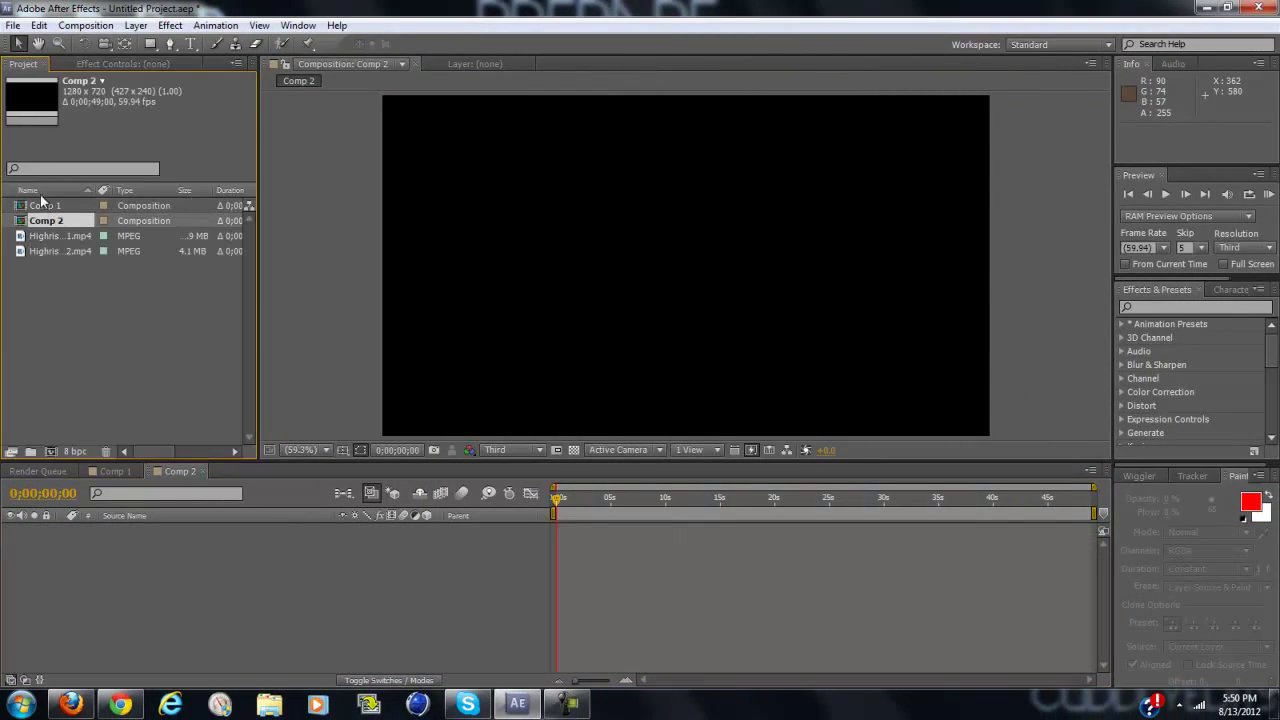
click(56, 236)
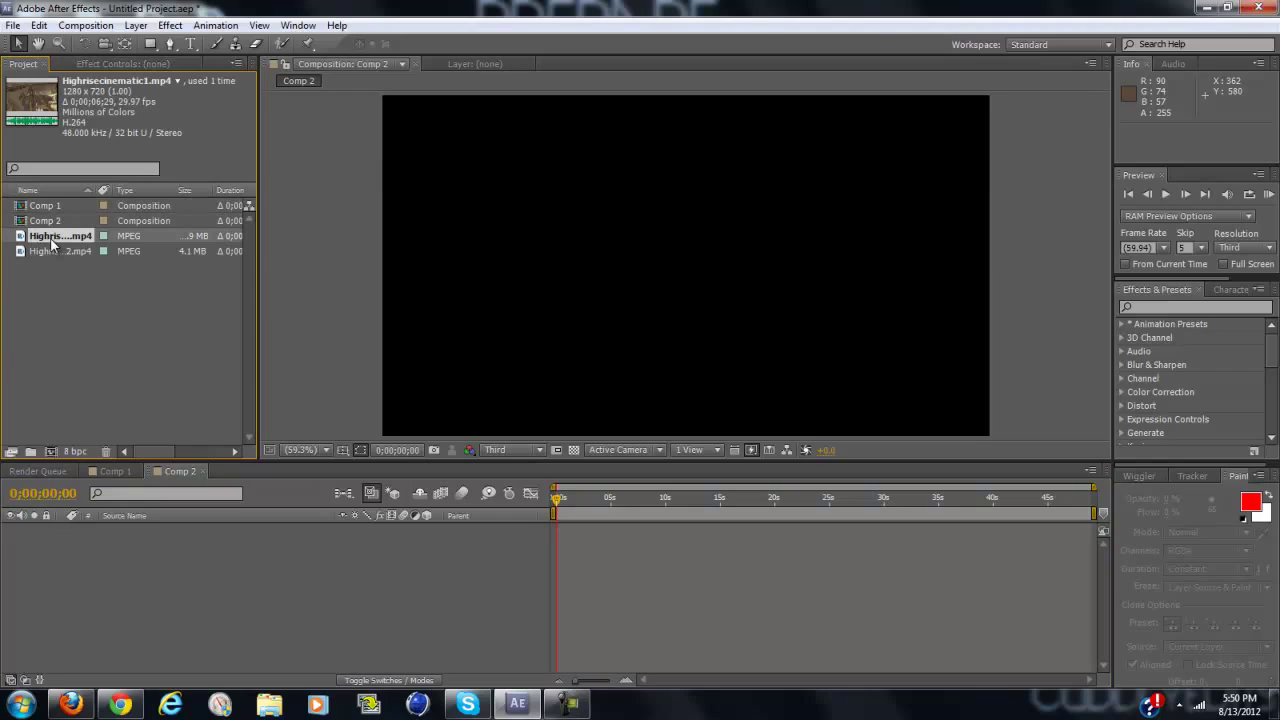
shift+click(48, 250)
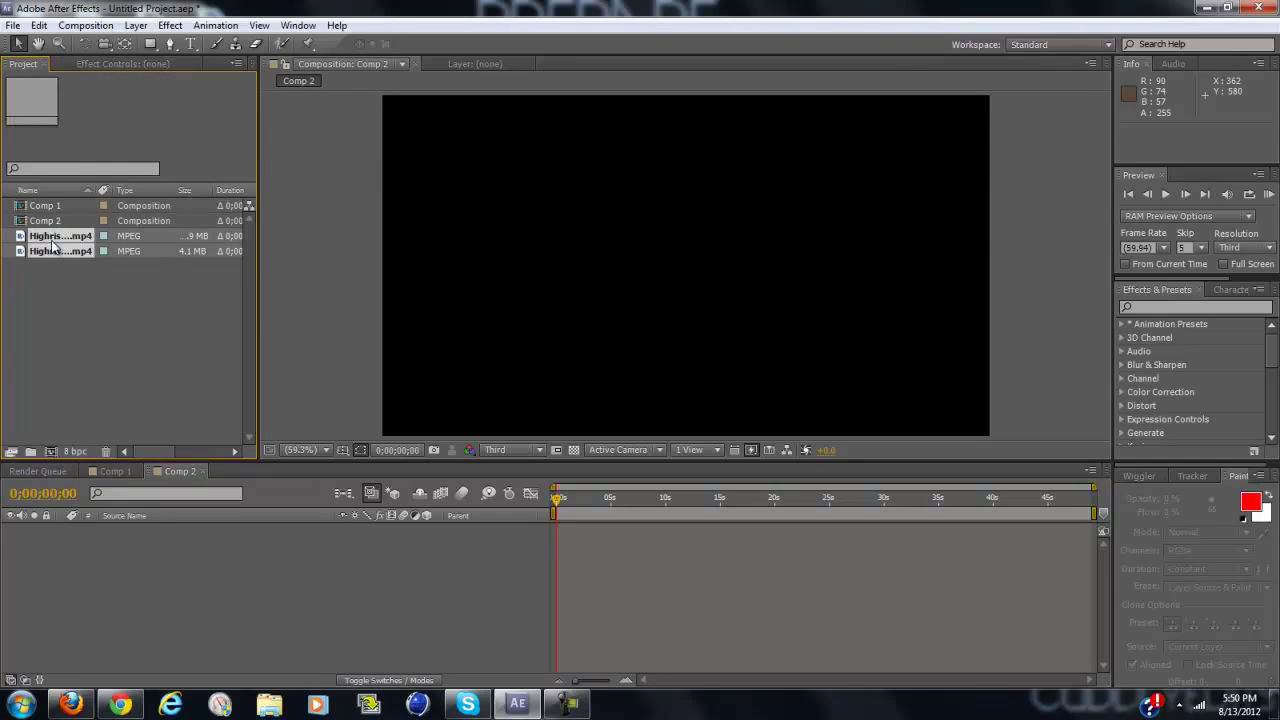
drag(48, 250, 100, 575)
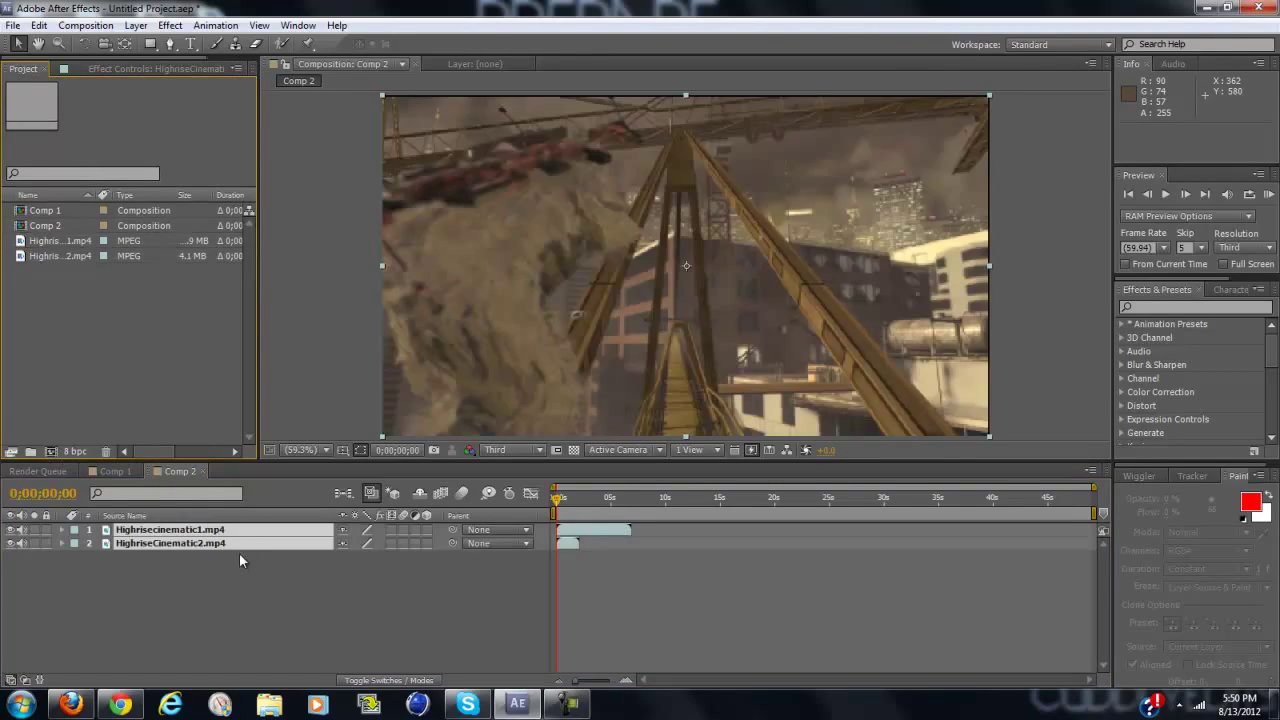
click(230, 577)
Shorten the work area to end at 0;00;08;33 and narrow the displayed timeline range to about the first eight seconds.
click(233, 531)
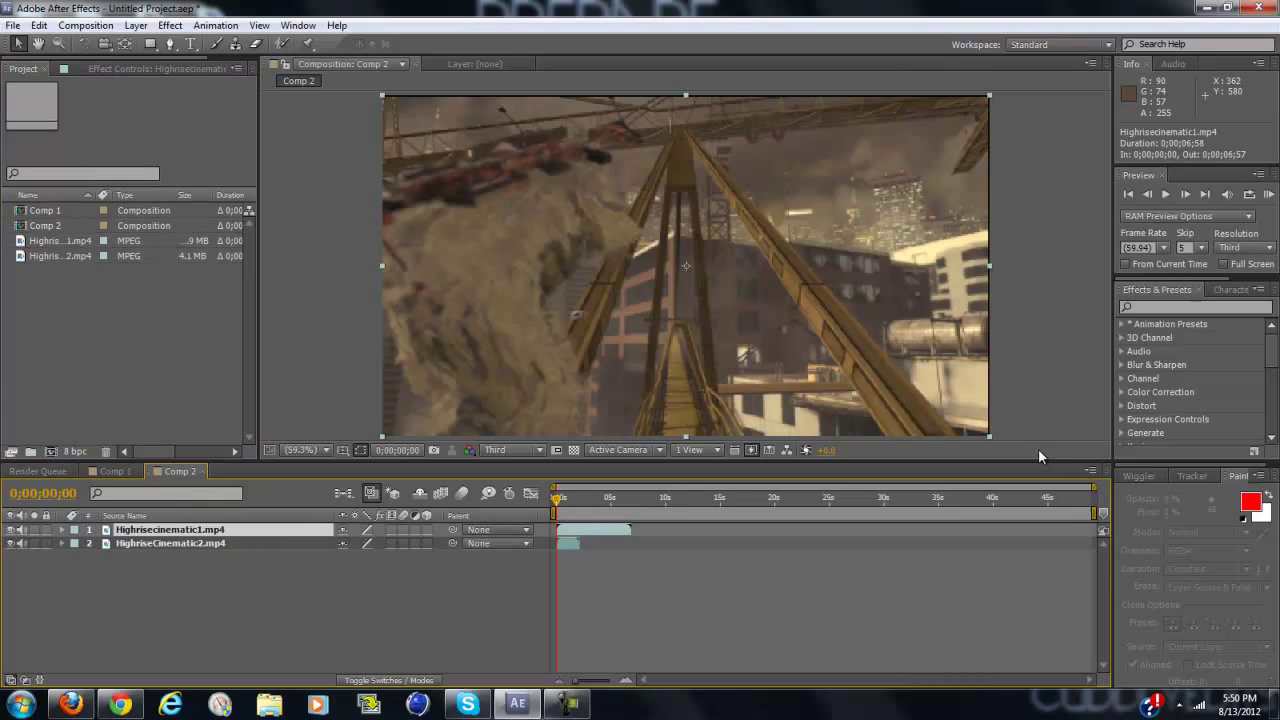
drag(1092, 517, 651, 517)
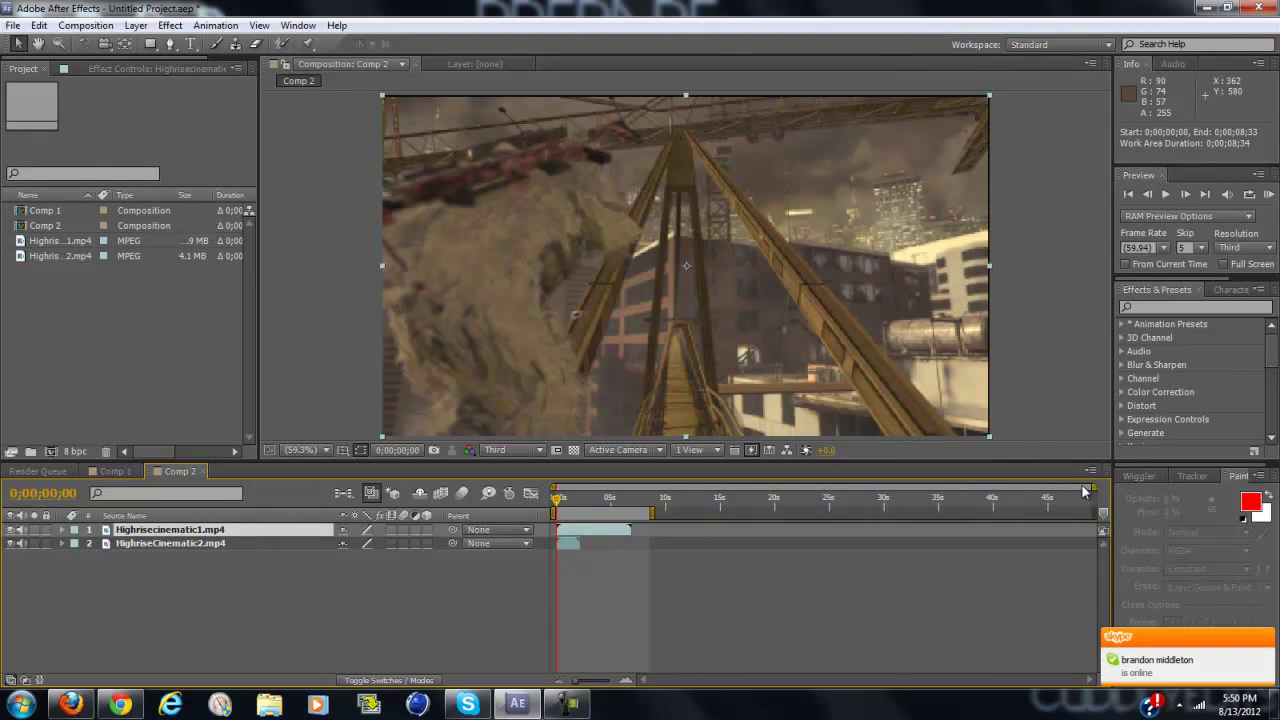
drag(961, 486, 653, 488)
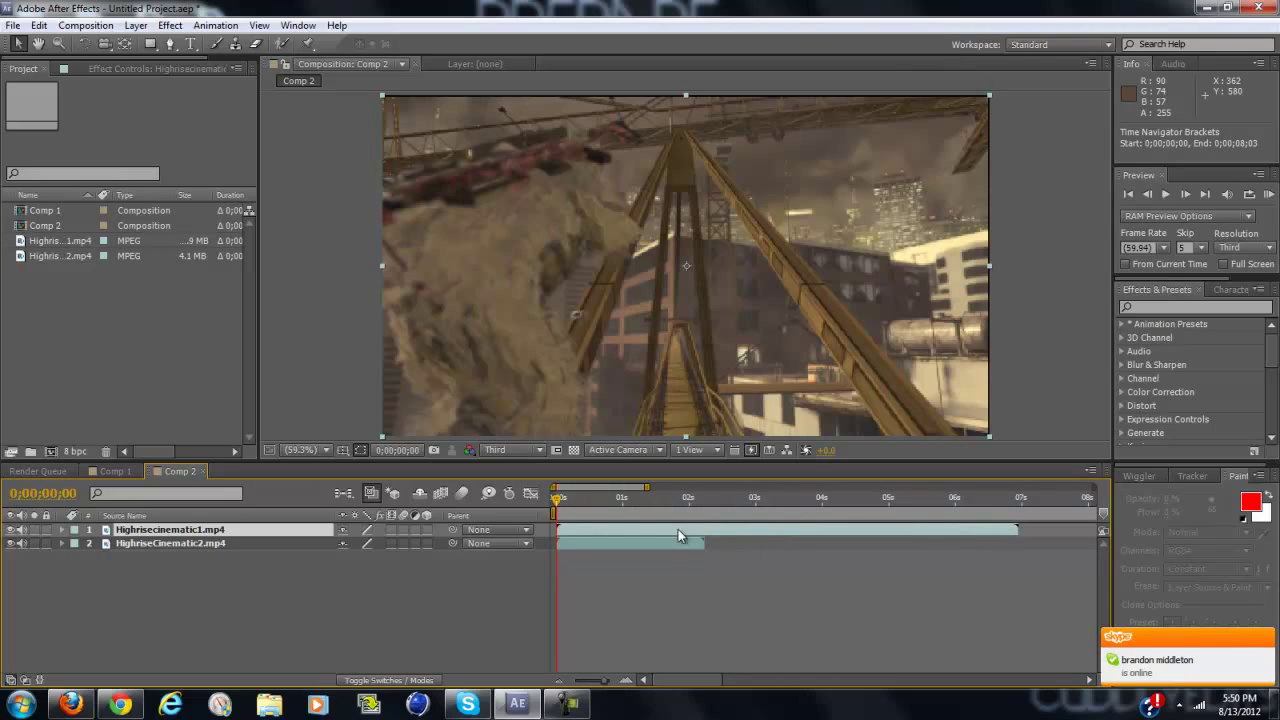
Shift the Highrisecinematic1.mp4 layer in time so it starts at 0;00;00;58, about one second into the composition.
drag(616, 530, 654, 532)
drag(750, 534, 622, 507)
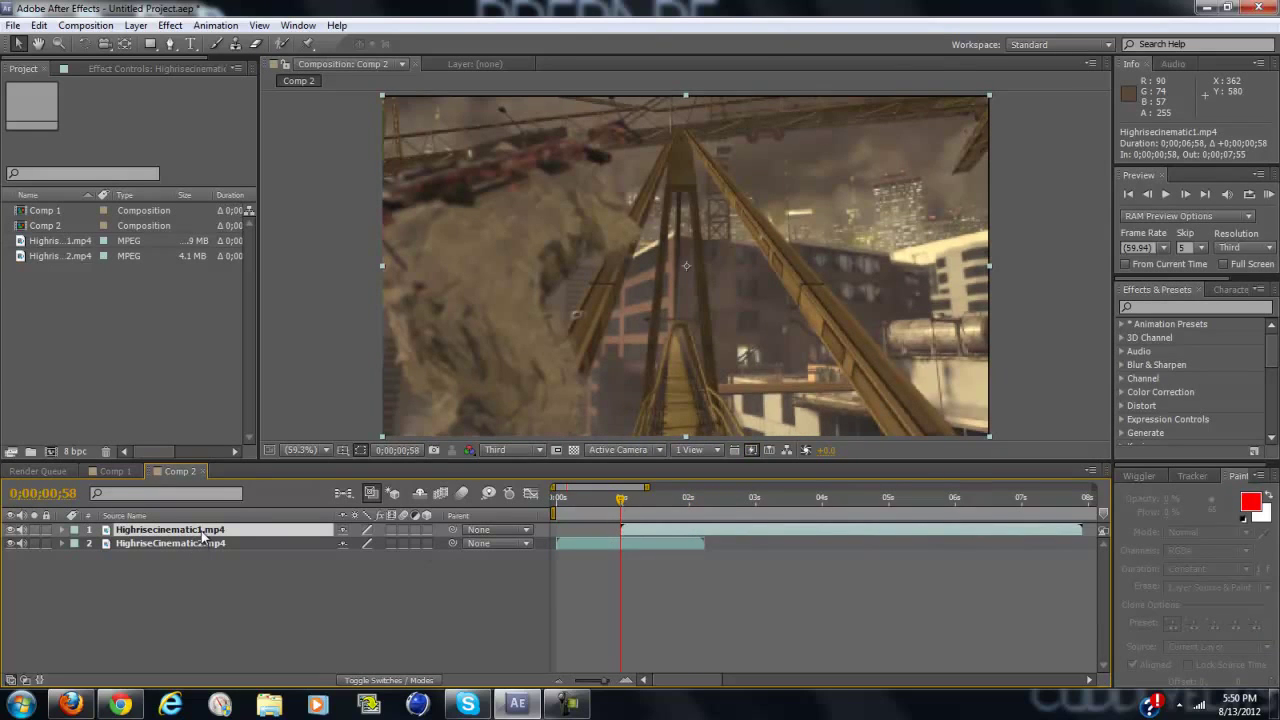
mouse_move(624, 500)
mouse_down()
mouse_move(650, 498)
mouse_move(611, 495)
mouse_move(698, 497)
mouse_move(617, 503)
mouse_up()
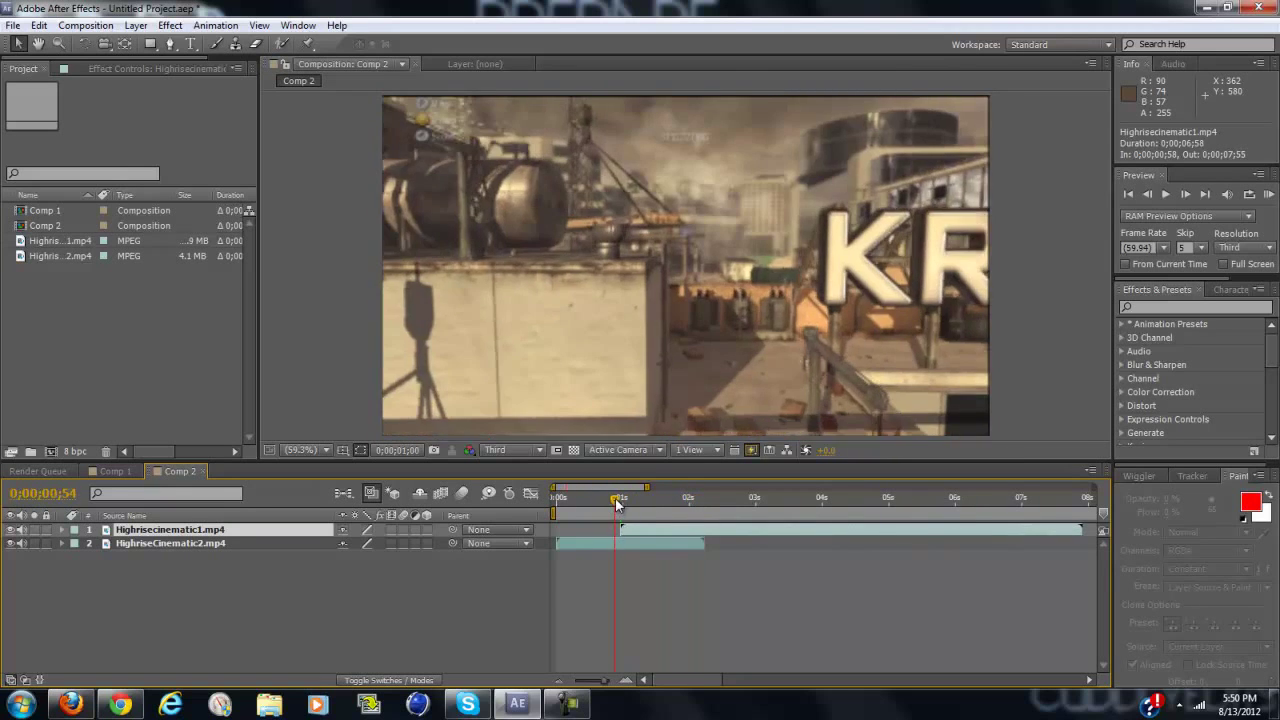
key(i)
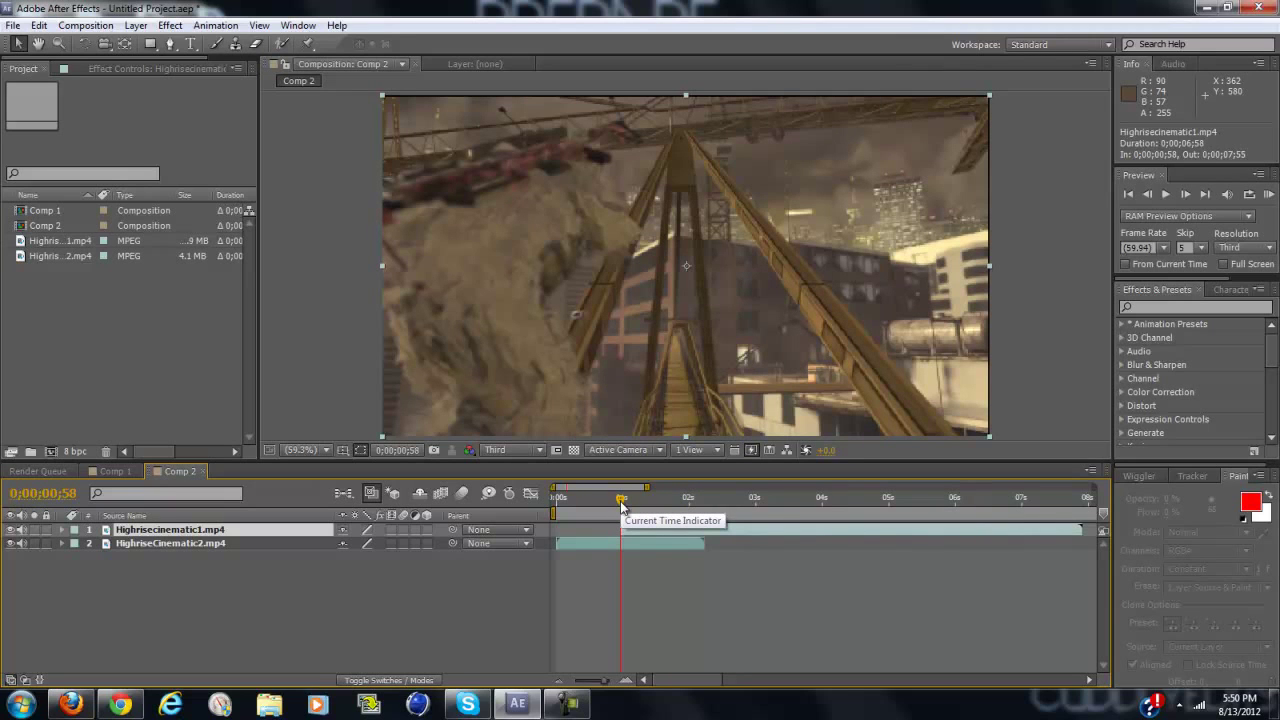
drag(672, 498, 622, 512)
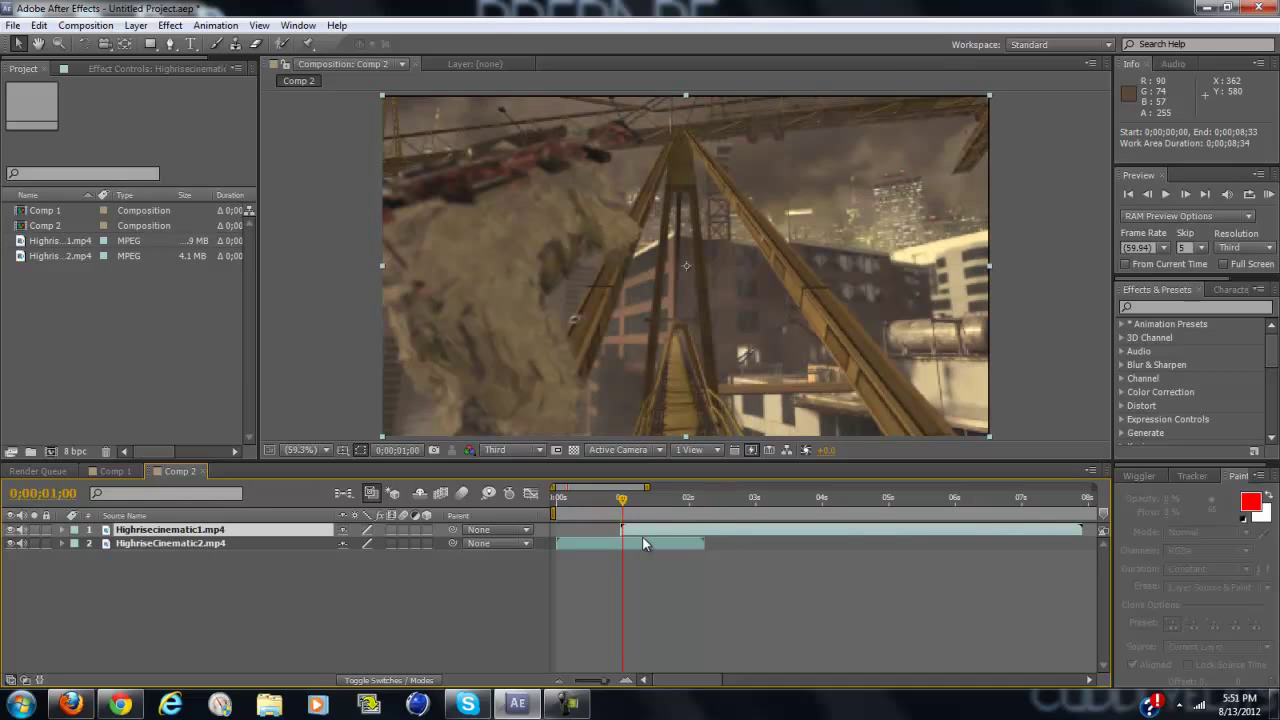
At 0;00;00;59, set the Highrisecinematic1.mp4 layer's horizontal Position to -900 and start keyframing Position.
key(p)
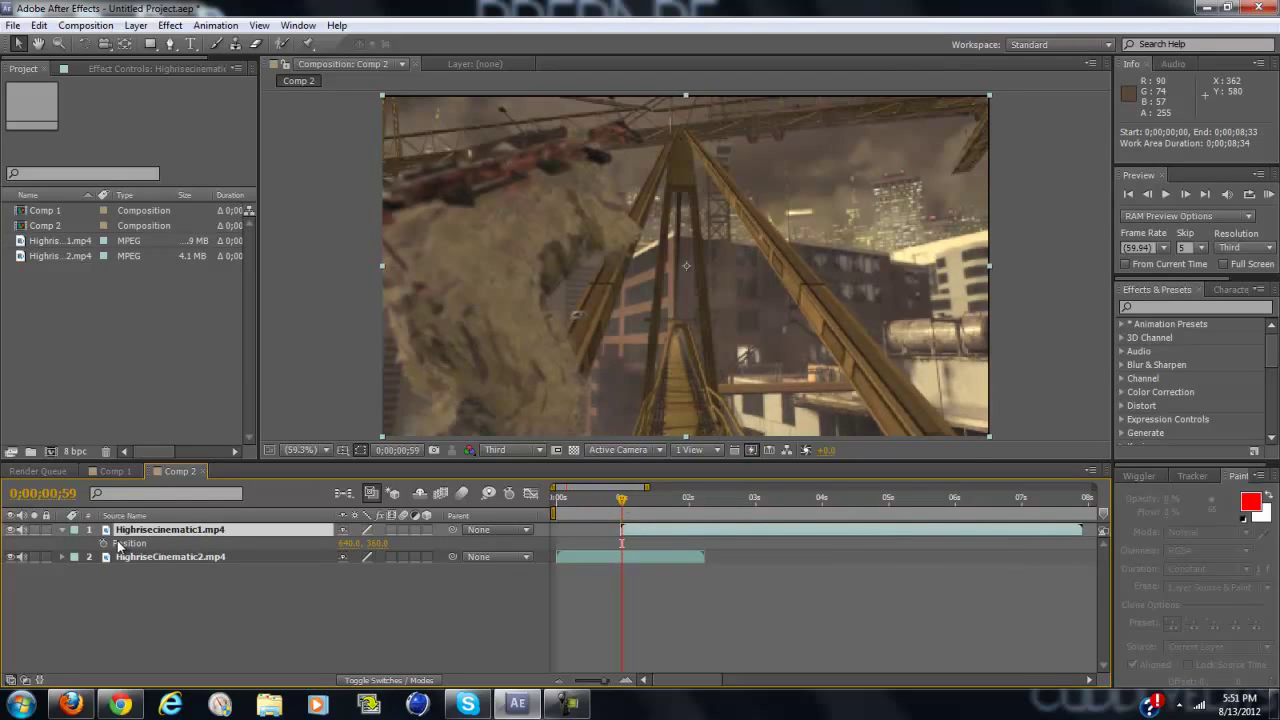
click(349, 543)
key(Return)
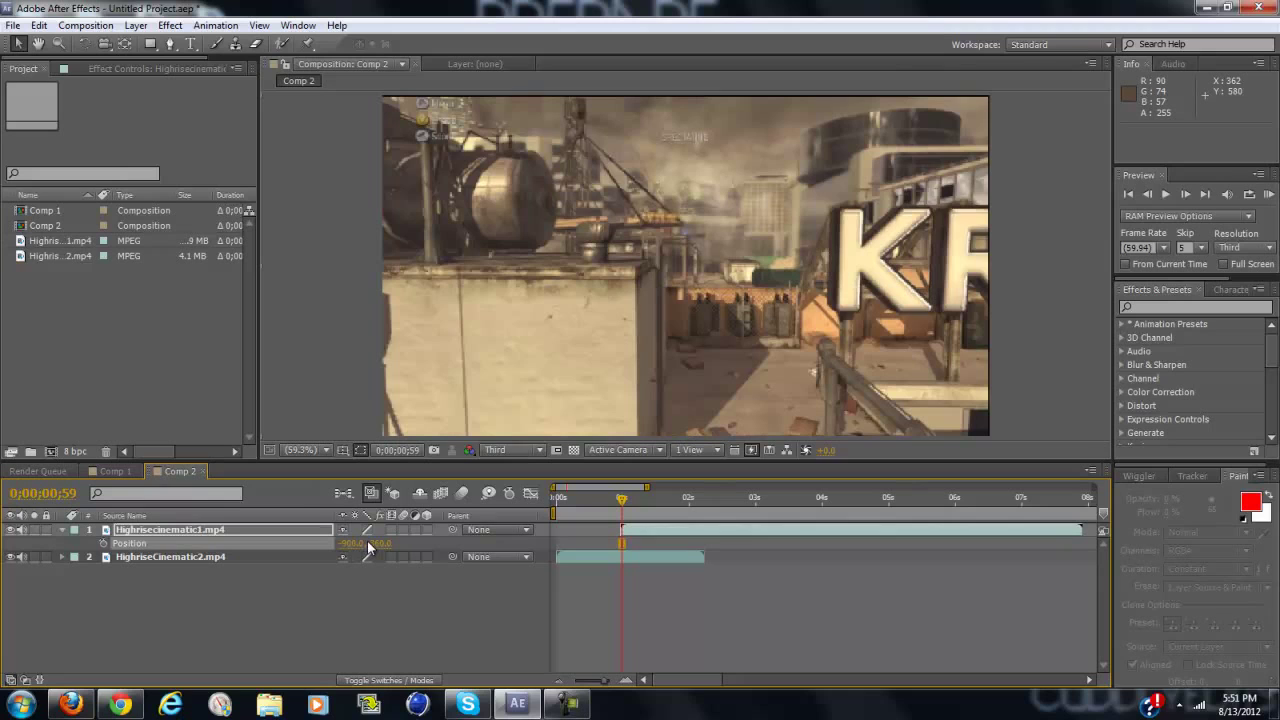
click(104, 543)
Reset the layer's Position at 0;00;01;59 to add the end keyframe, and scrub through the slide-in.
right_click(158, 546)
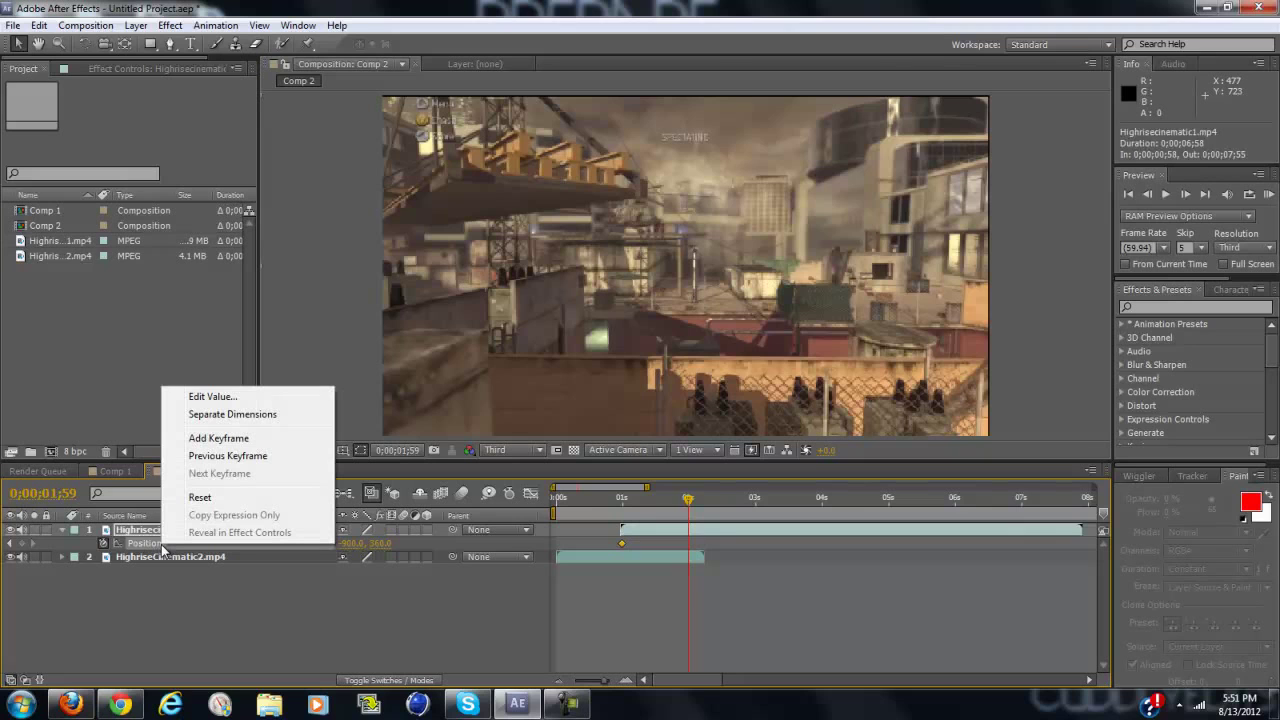
click(199, 498)
click(636, 500)
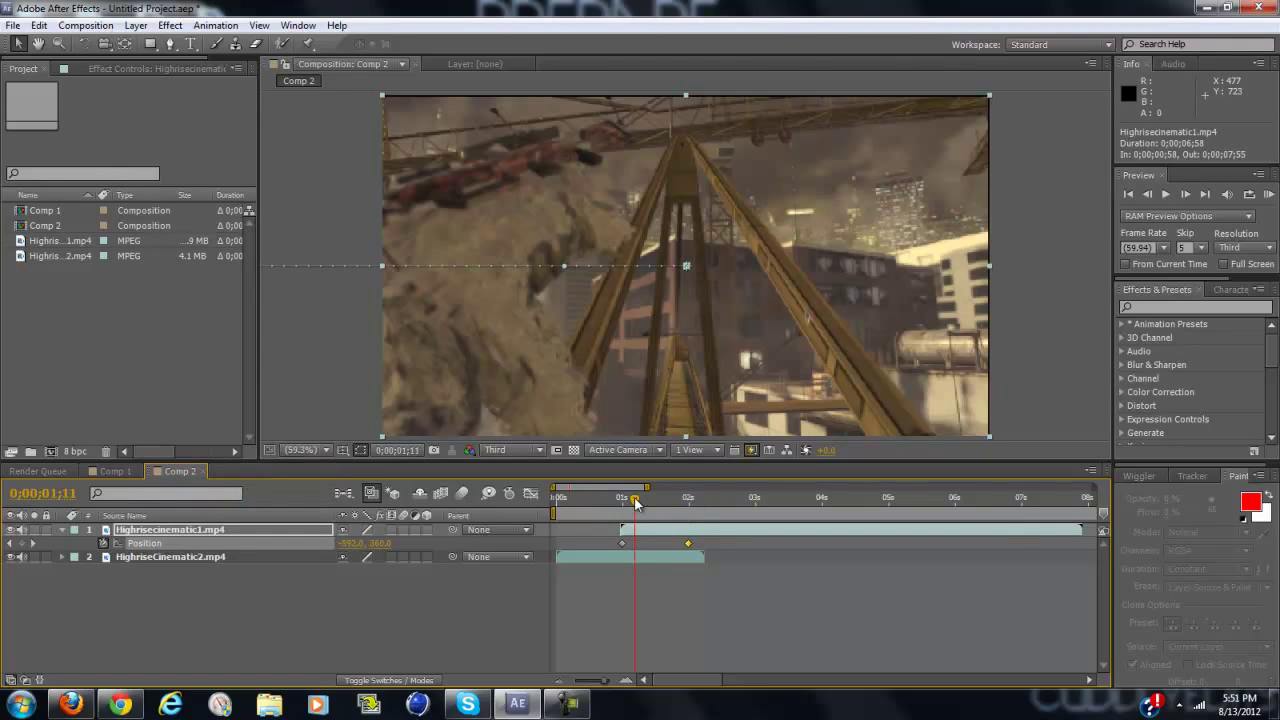
drag(636, 503, 664, 503)
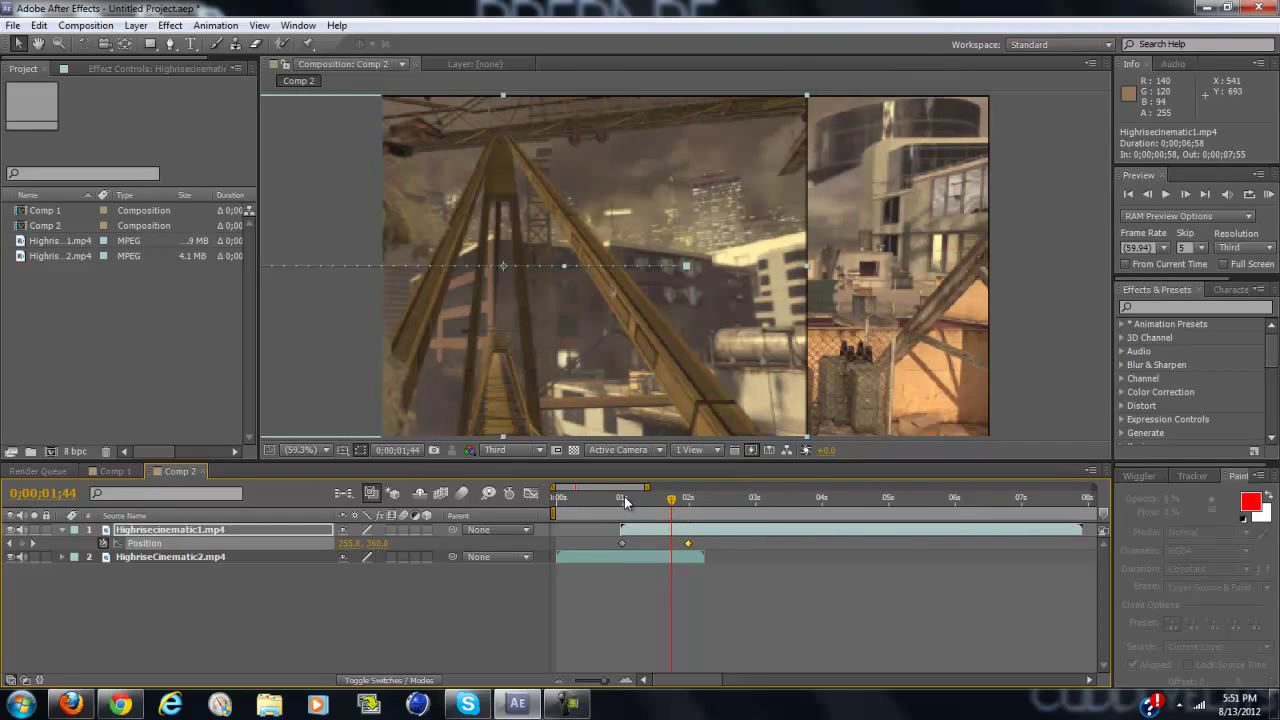
Return the current time to 0;00;00;58 and apply the Fast Blur effect to Highrisecinematic1.mp4.
click(624, 500)
drag(623, 498, 622, 499)
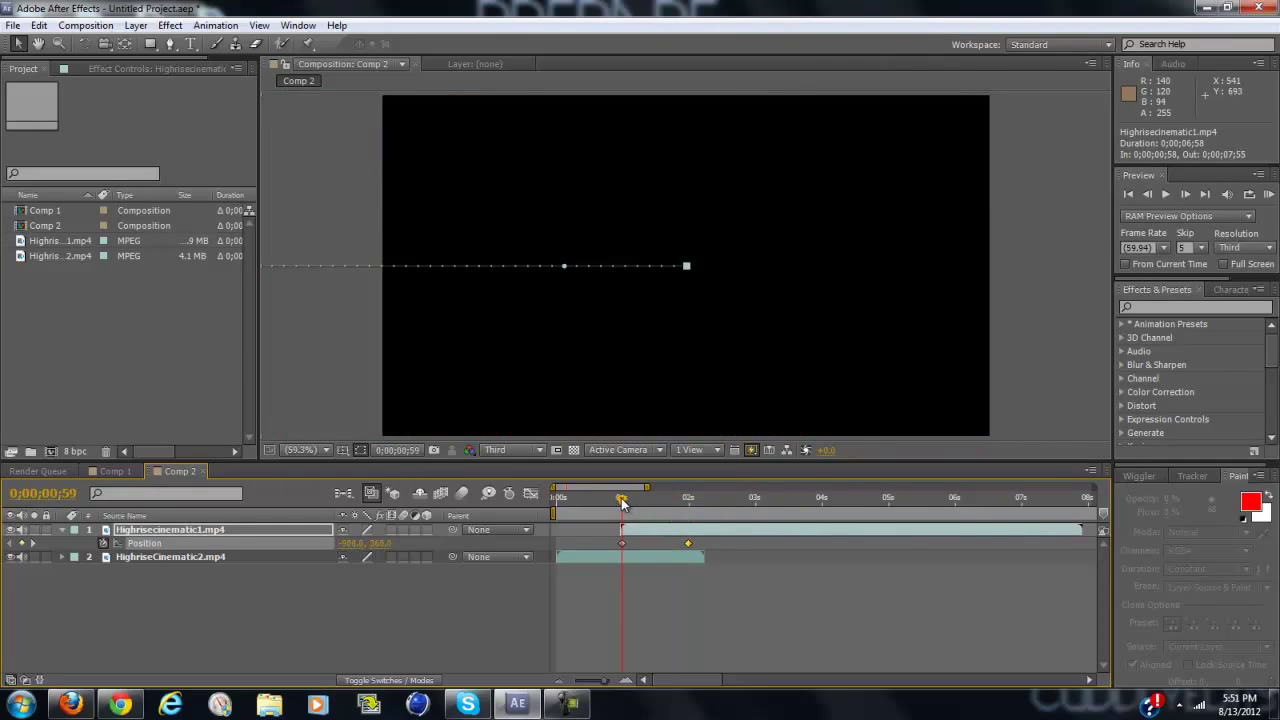
click(621, 501)
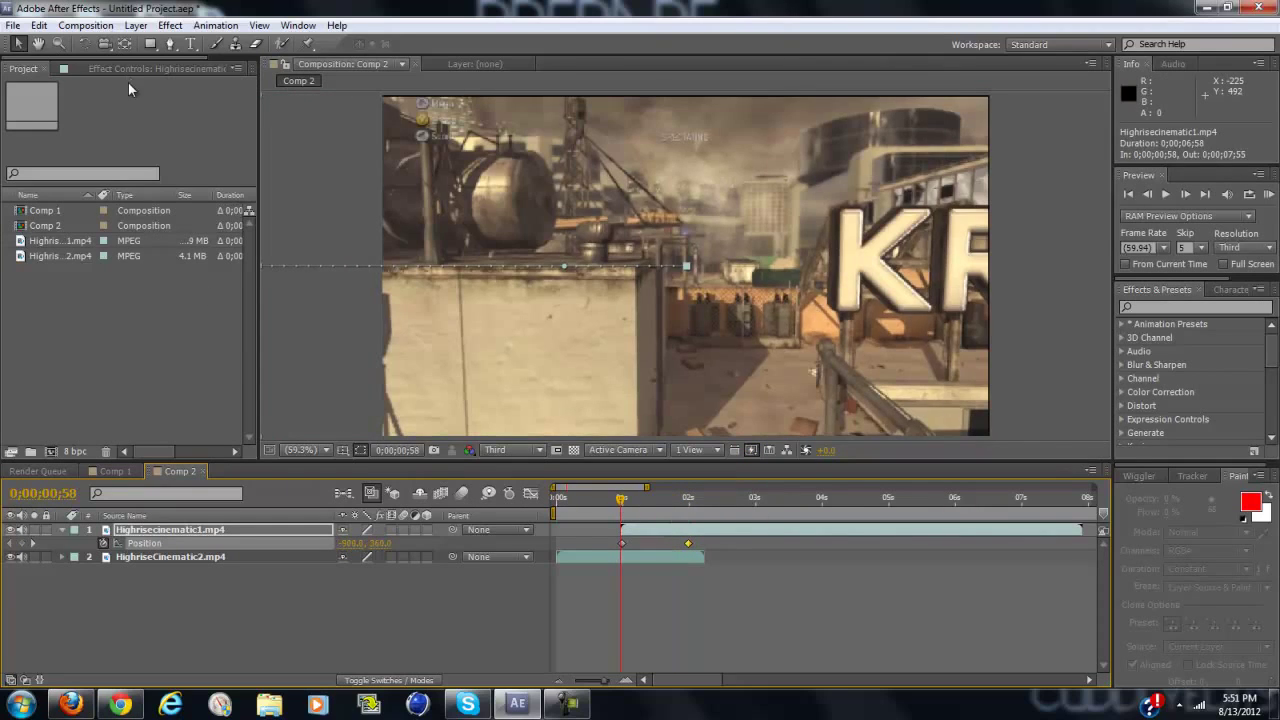
click(160, 68)
click(1192, 308)
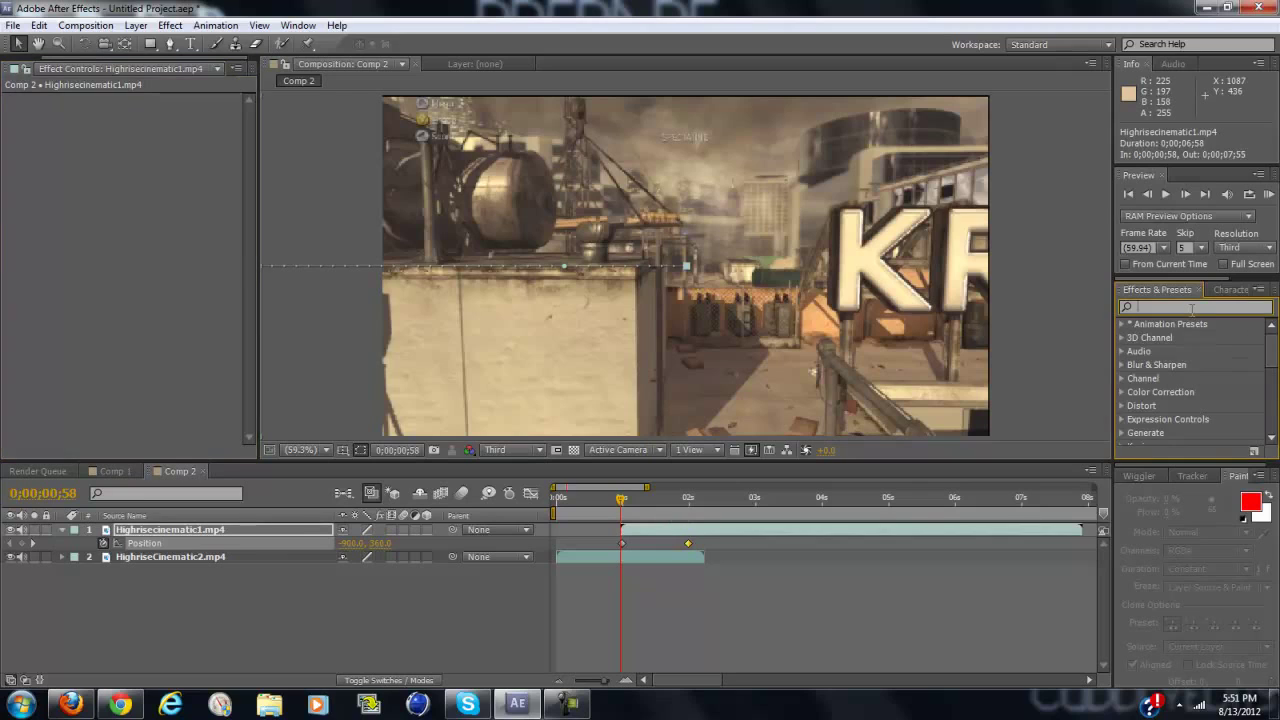
text(fast)
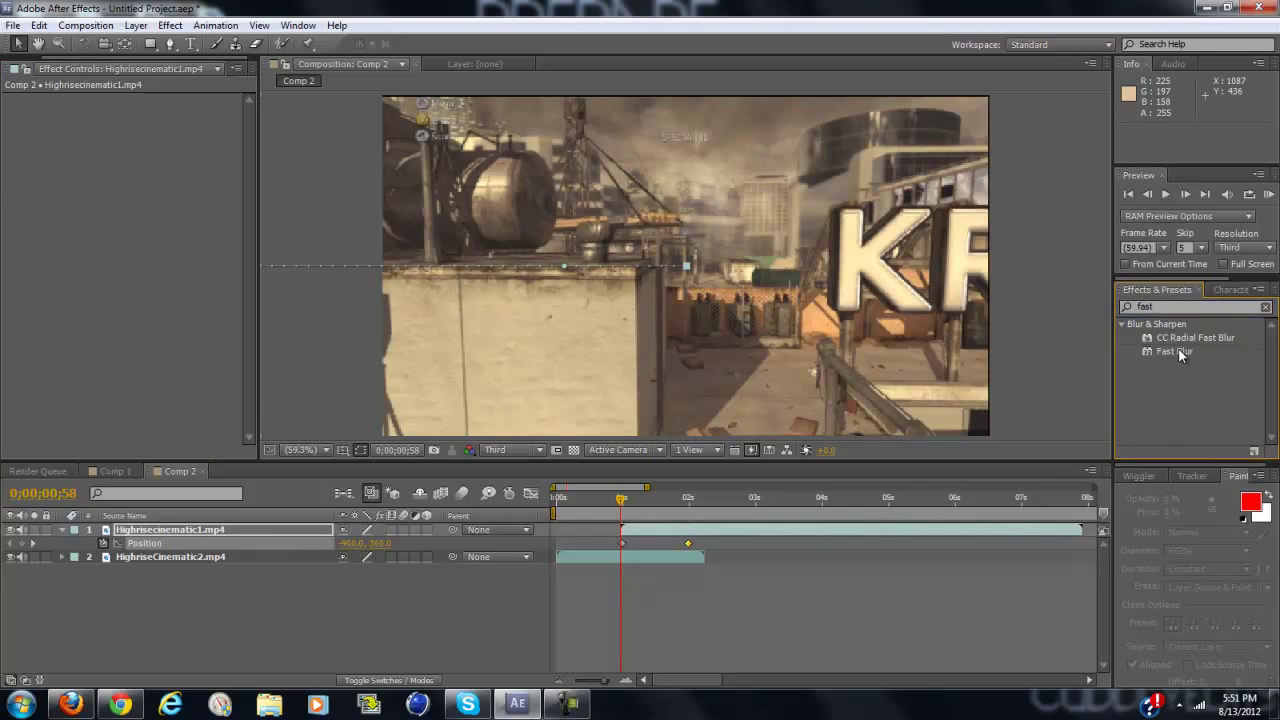
drag(1177, 350, 117, 194)
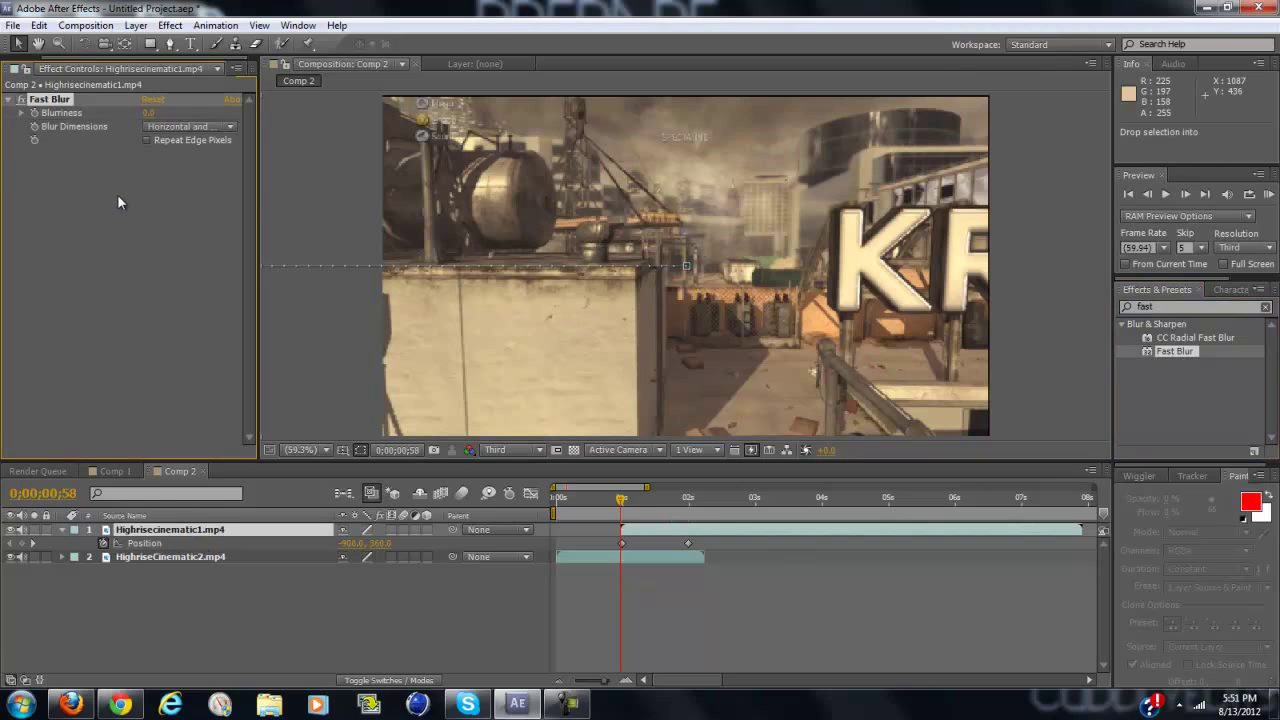
Set the Fast Blur effect's Blur Dimensions to Horizontal.
click(146, 130)
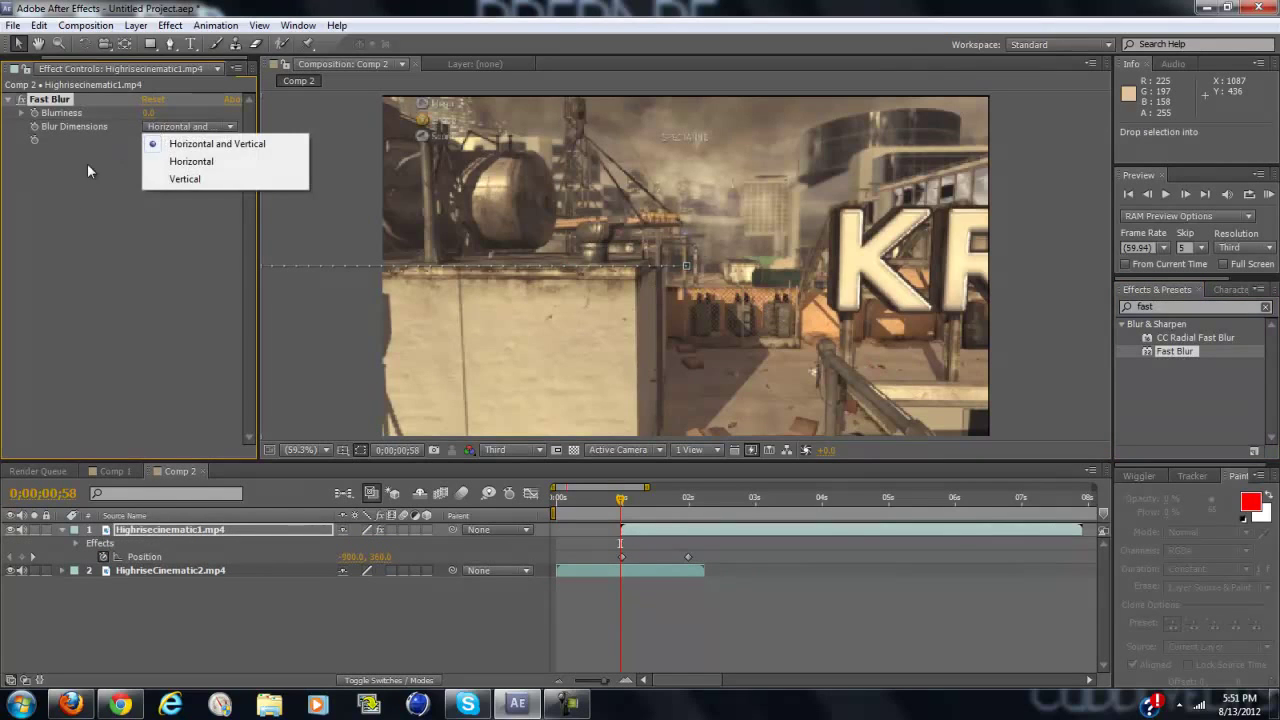
click(88, 163)
click(191, 126)
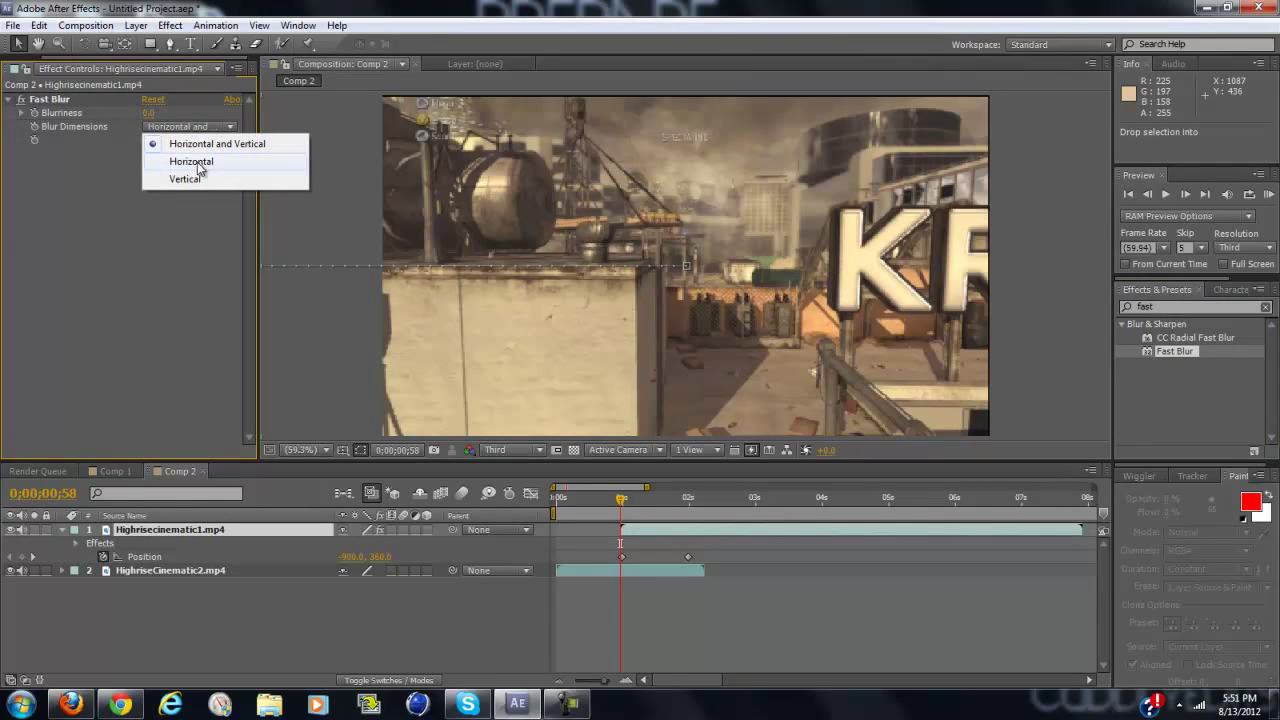
click(195, 162)
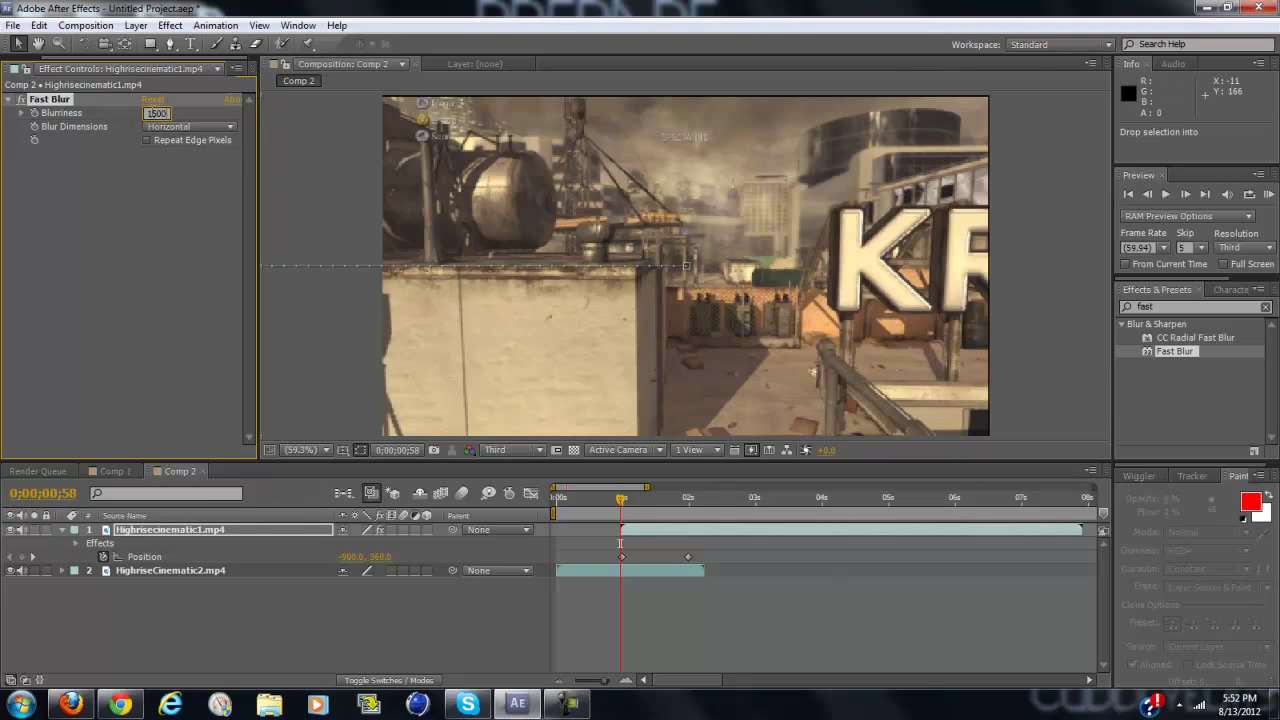
Set Fast Blur's Blurriness to 1500 at 0;00;00;58 and start keyframing it.
click(157, 113)
text(1500)
key(Return)
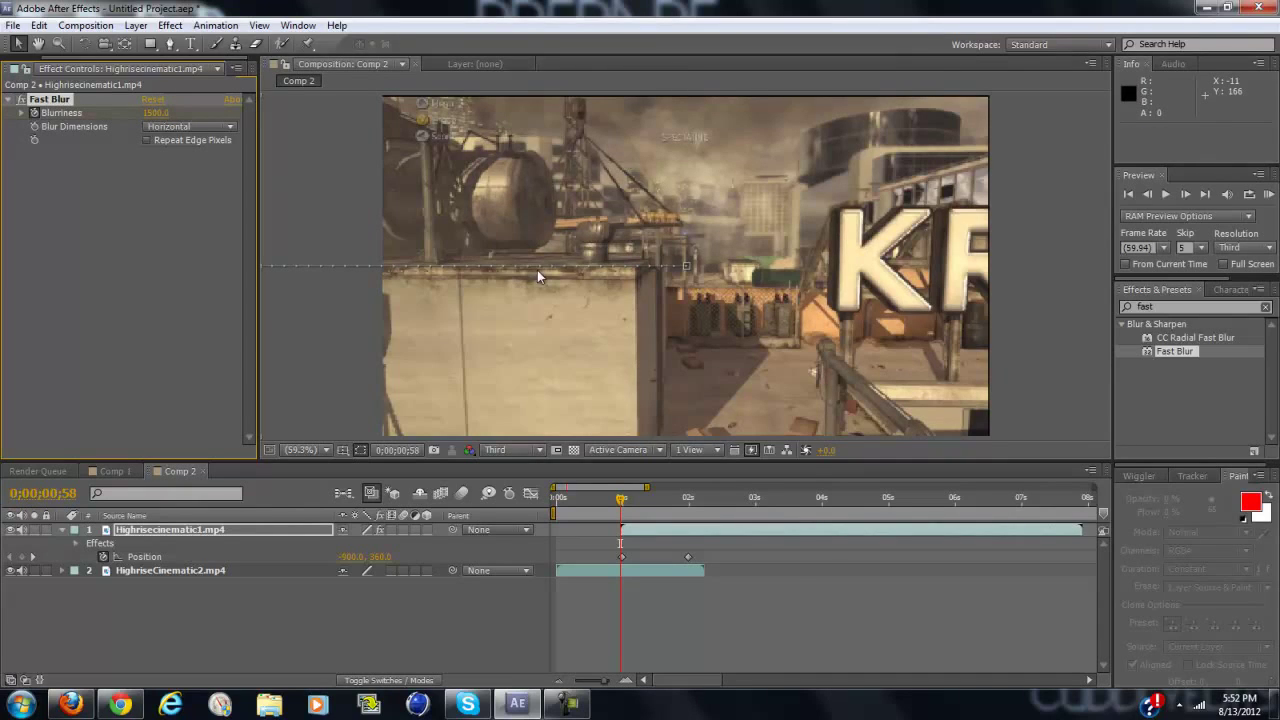
Add a second Blurriness keyframe with a value of 0 at 0;00;02;00.
click(689, 498)
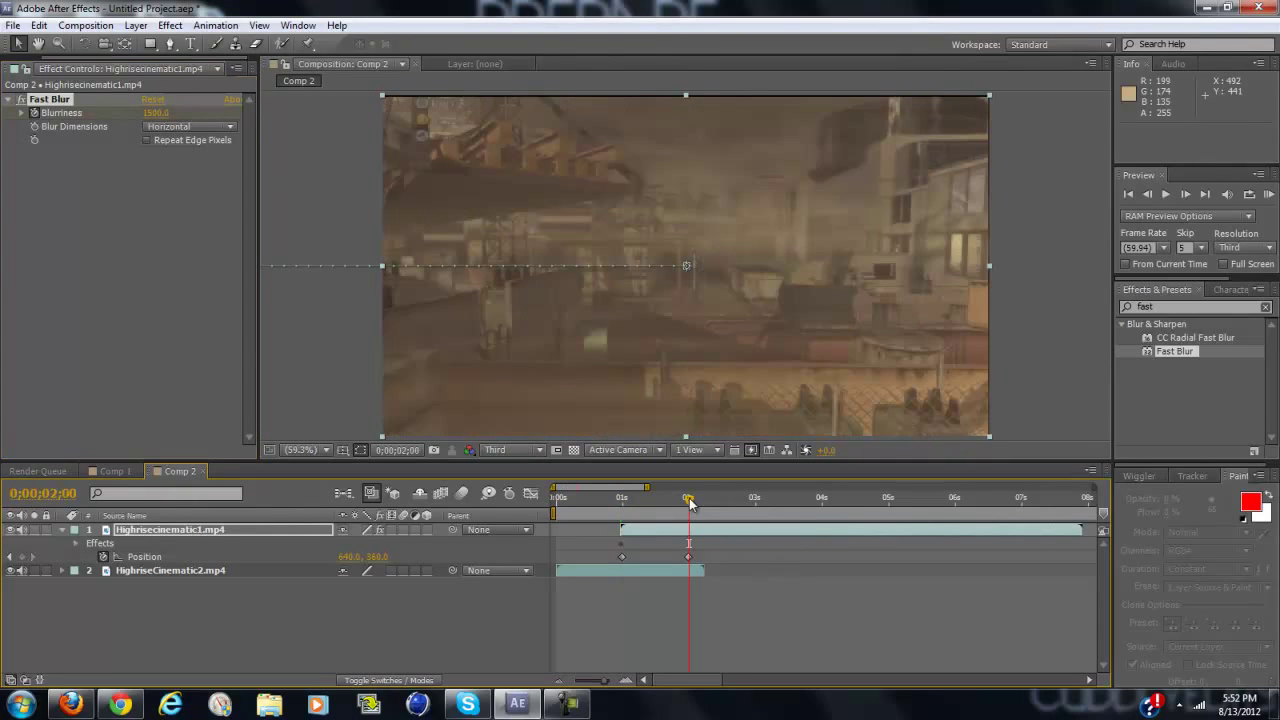
click(157, 113)
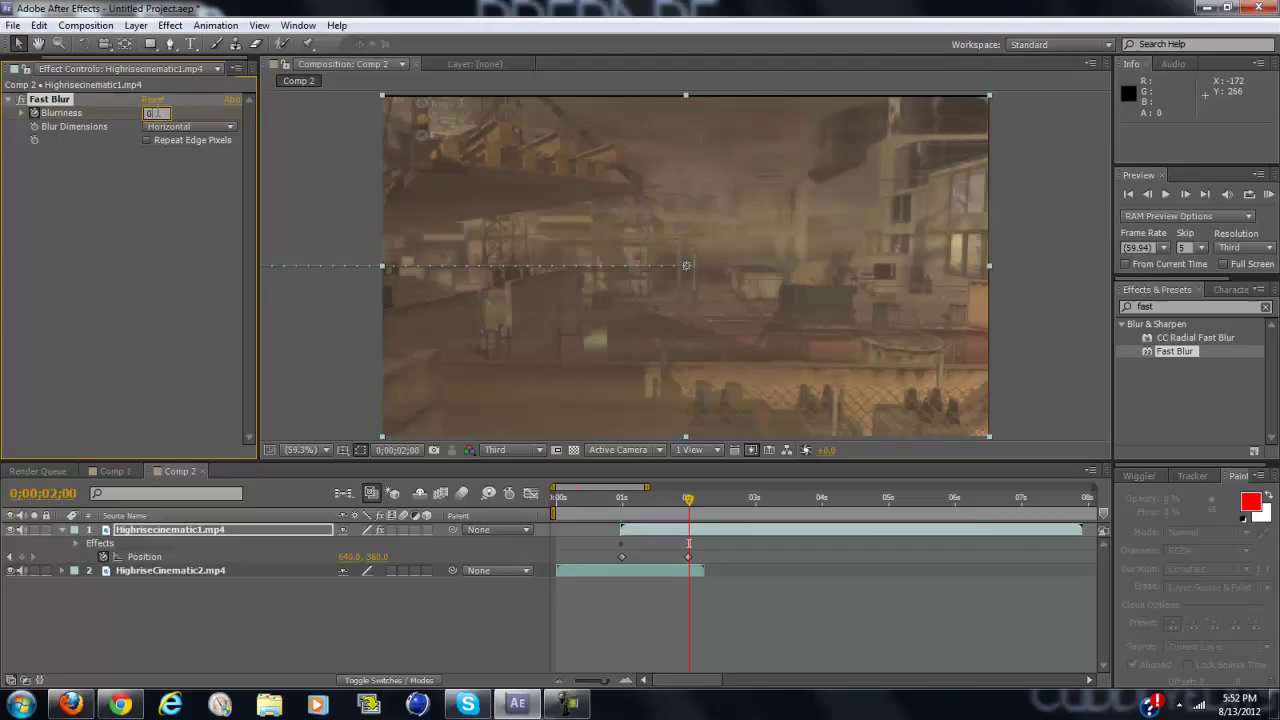
key(Return)
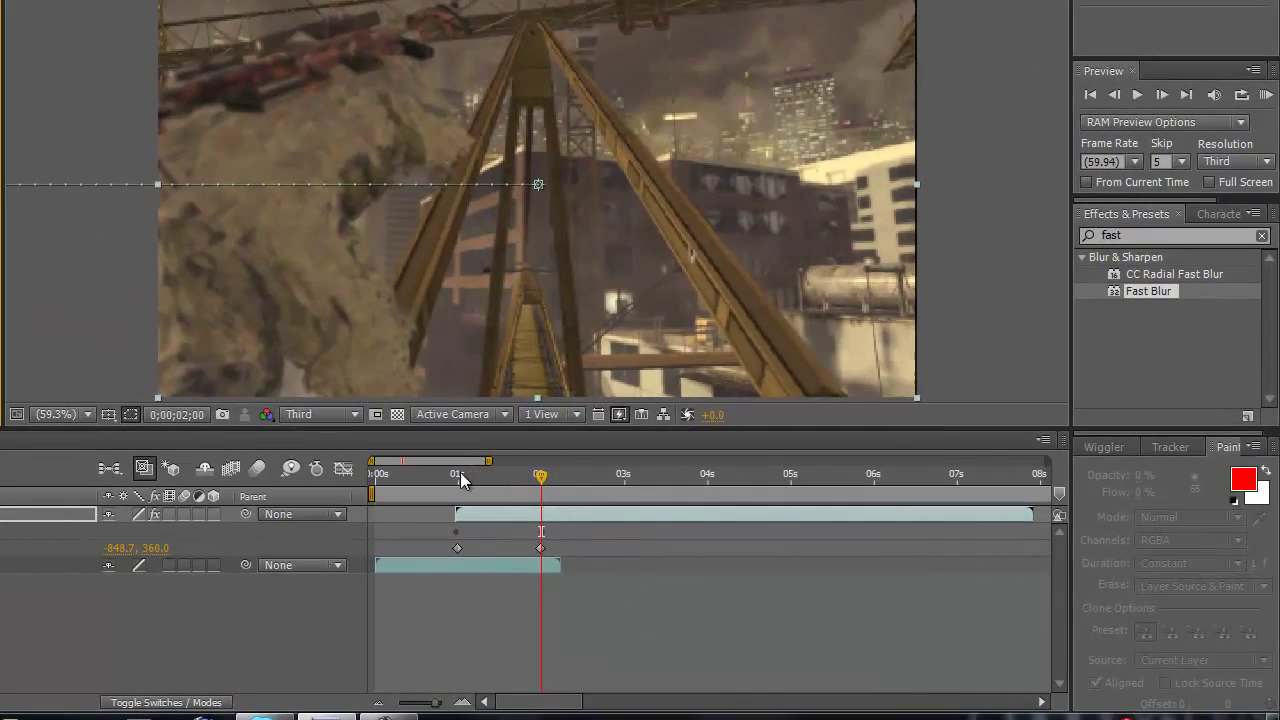
Play a RAM preview of the sliding transition with its horizontal Fast Blur.
click(460, 472)
click(1266, 94)
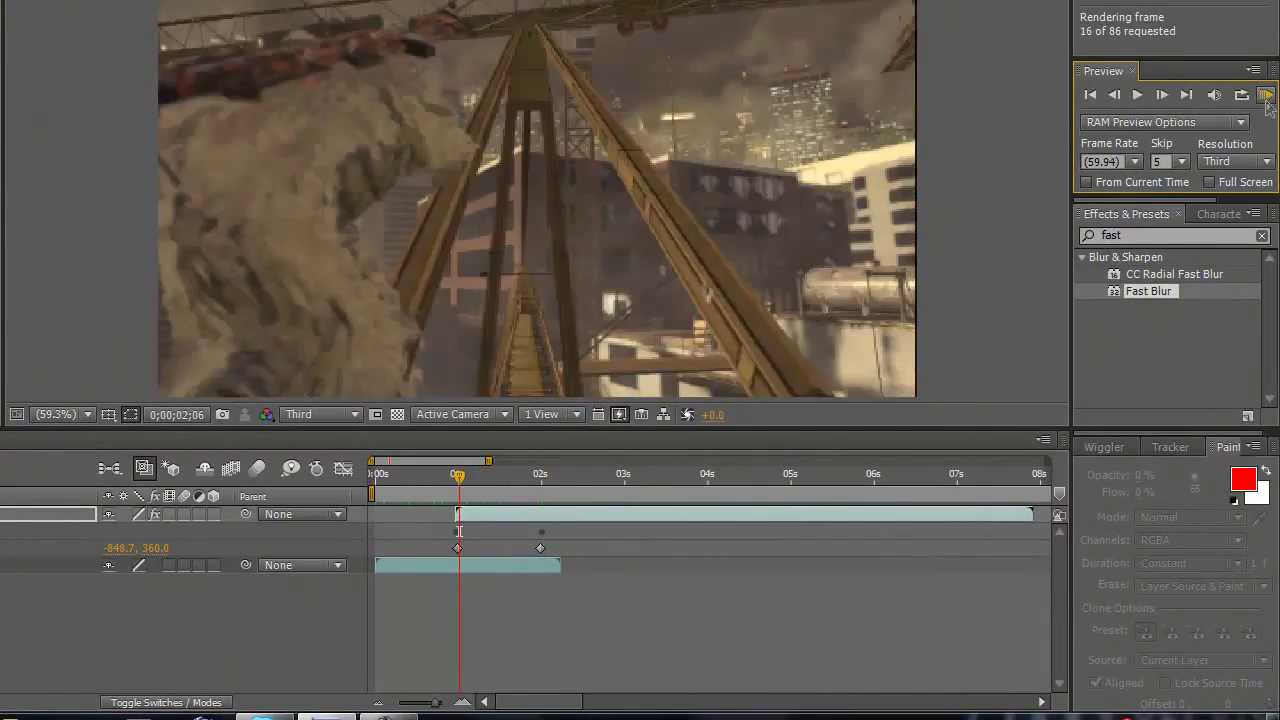
click(1266, 100)
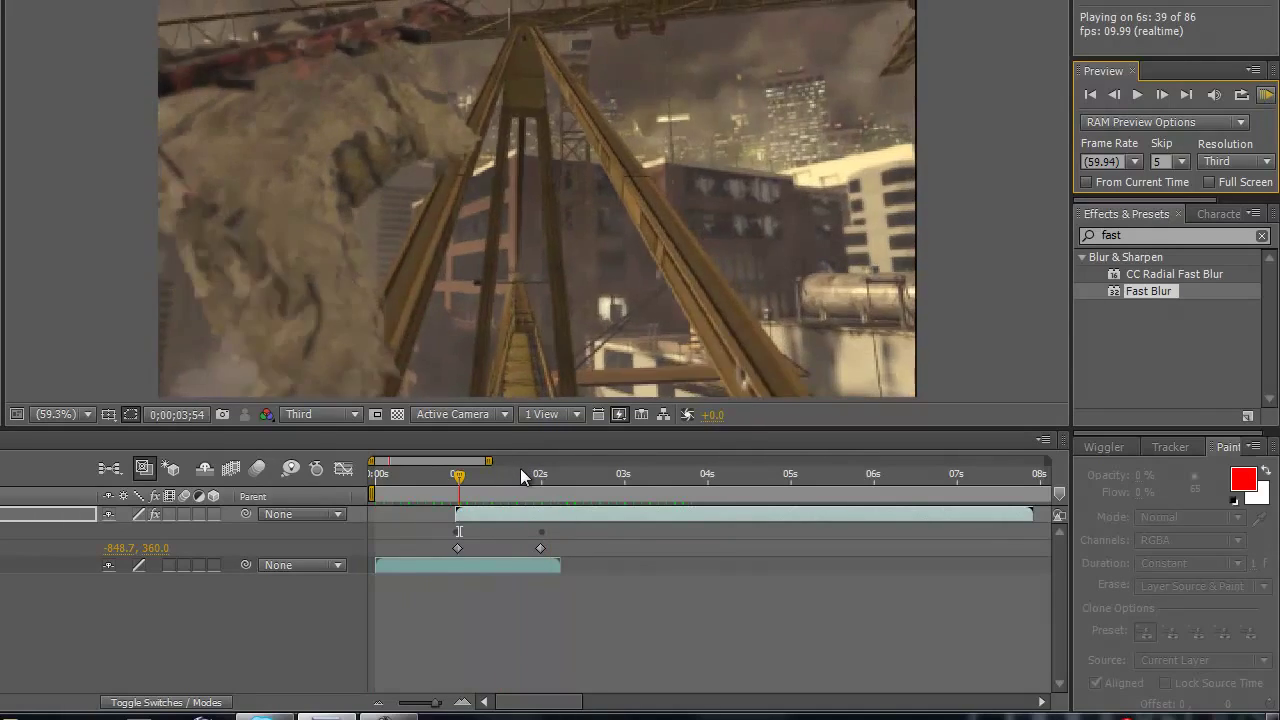
Move the current time to 0;00;00;59 with the Highrisecinematic1.mp4 layer selected.
click(460, 474)
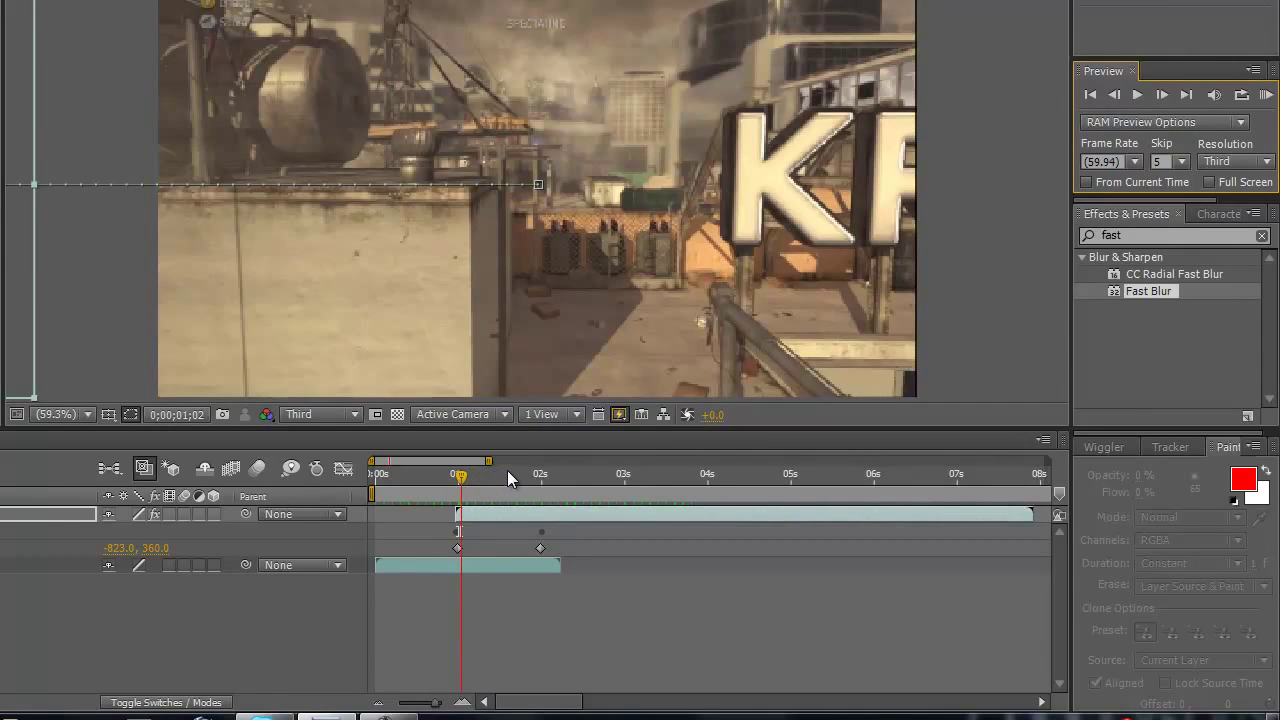
drag(461, 473, 461, 470)
click(2, 514)
right_click(2, 84)
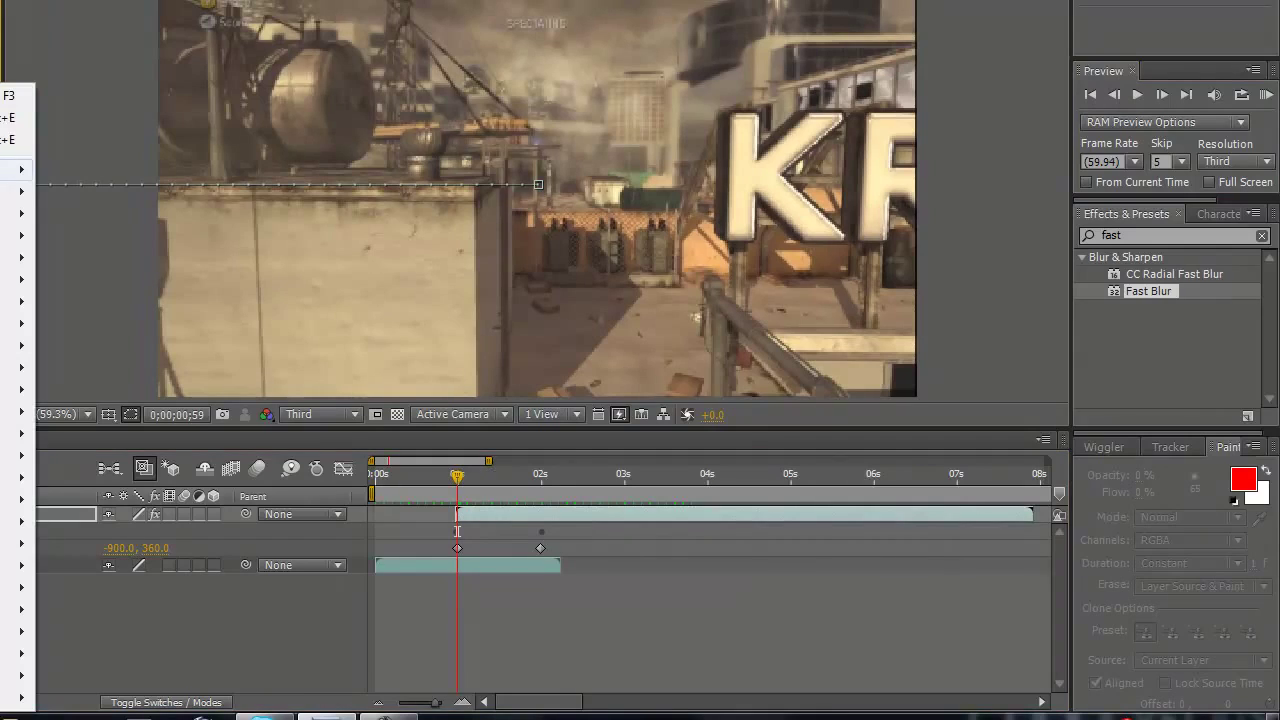
click(1212, 213)
click(1126, 213)
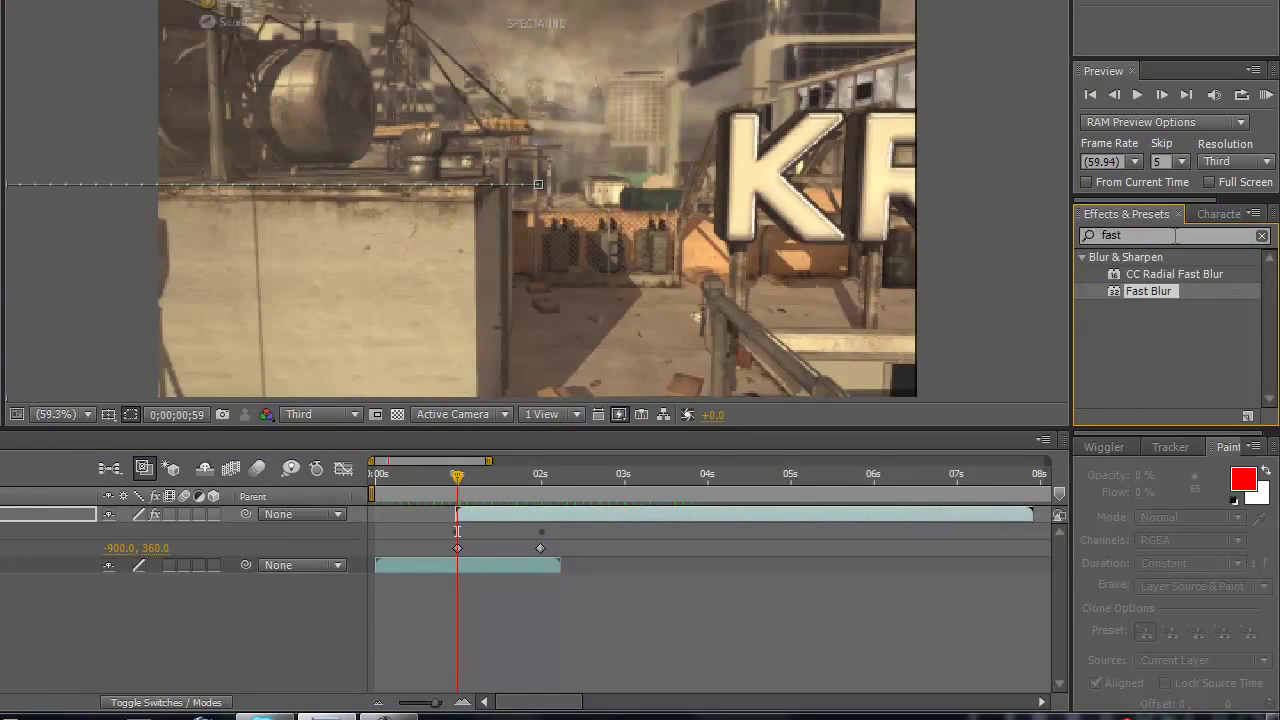
Find the Turbulent Displace effect, apply it to Highrisecinematic1.mp4, and start keyframing its Amount at 150.
click(1175, 235)
key(BackSpace)
key(BackSpace)
key(BackSpace)
key(BackSpace)
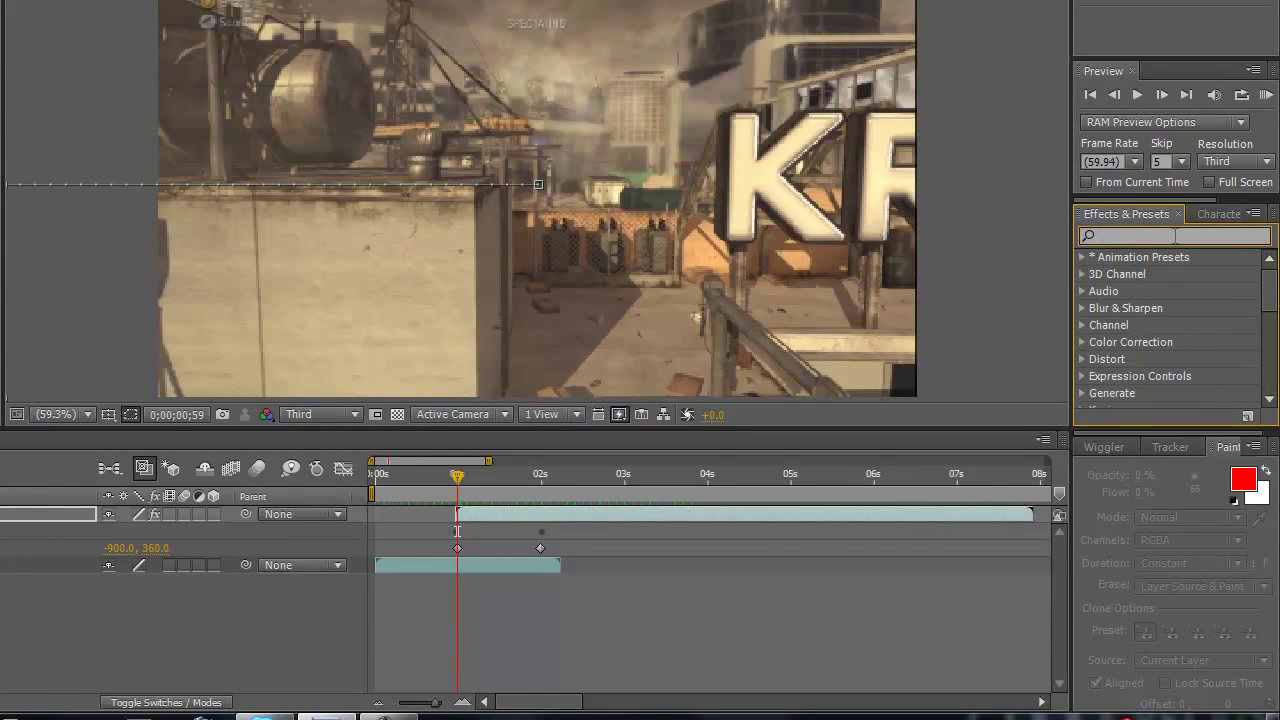
text(turbu)
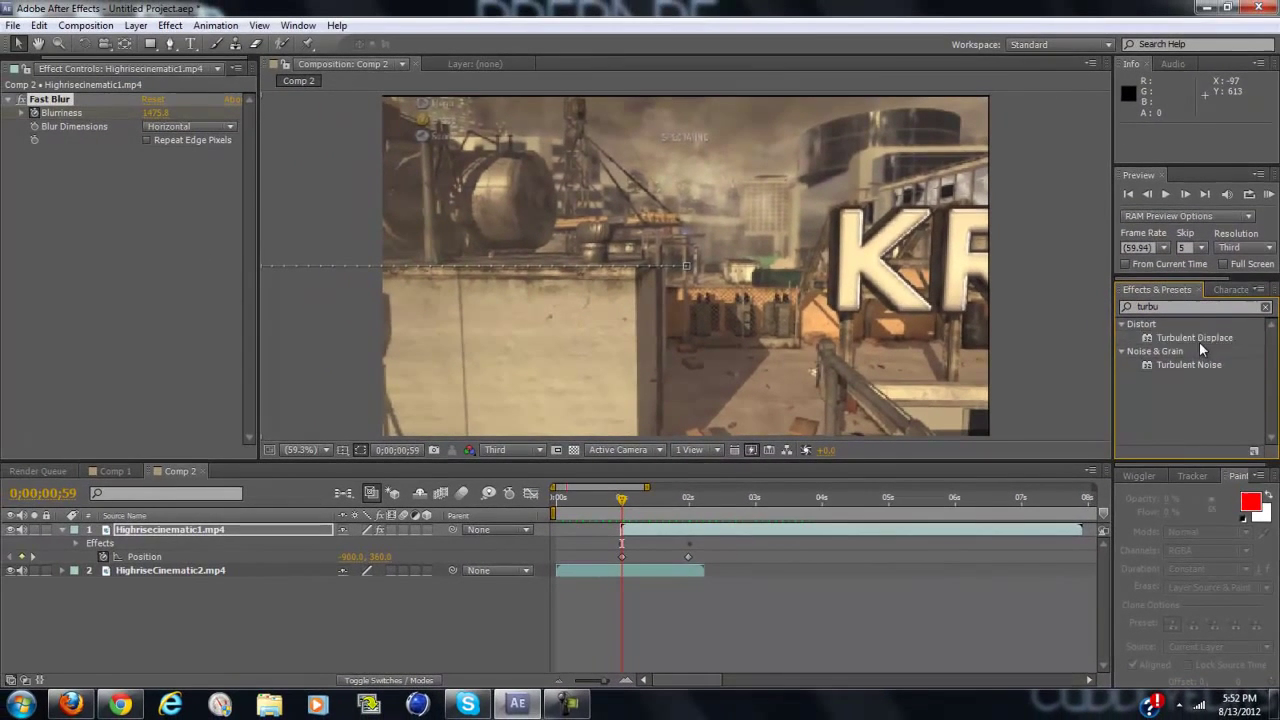
click(1179, 279)
drag(1217, 335, 150, 220)
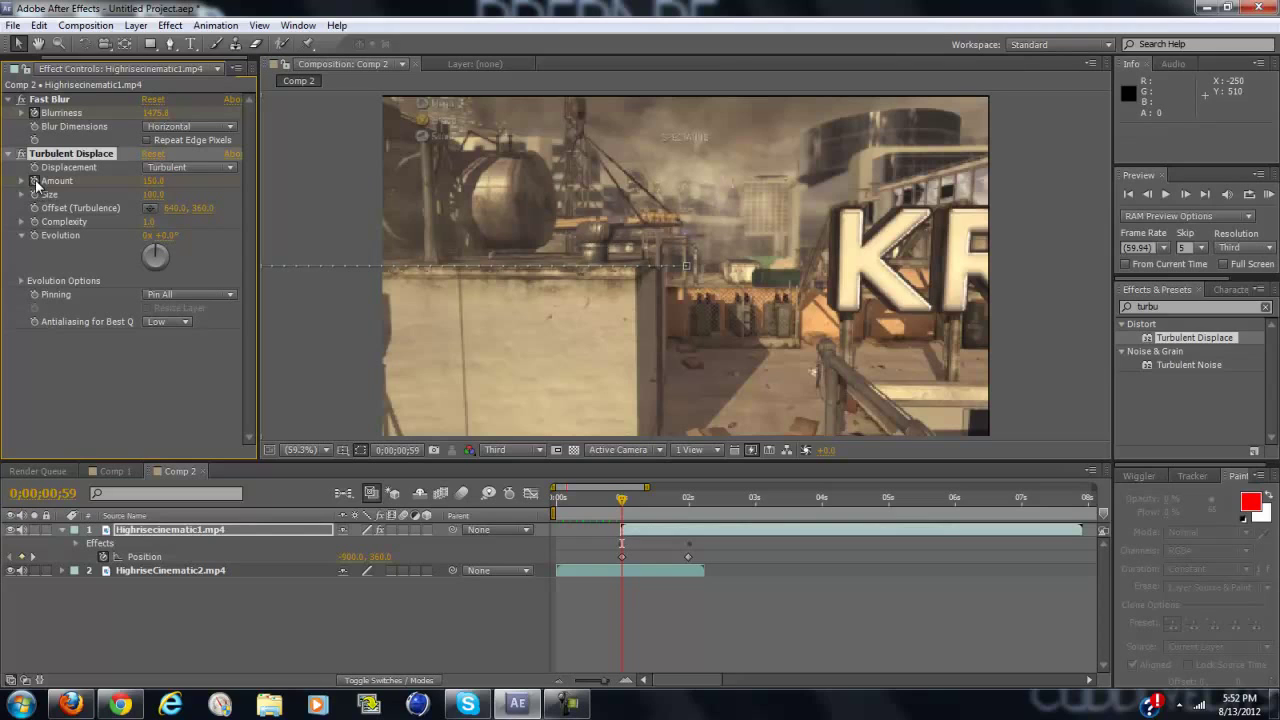
Add a second Turbulent Displace Amount keyframe with a value of 0 at 0;00;01;59.
click(689, 501)
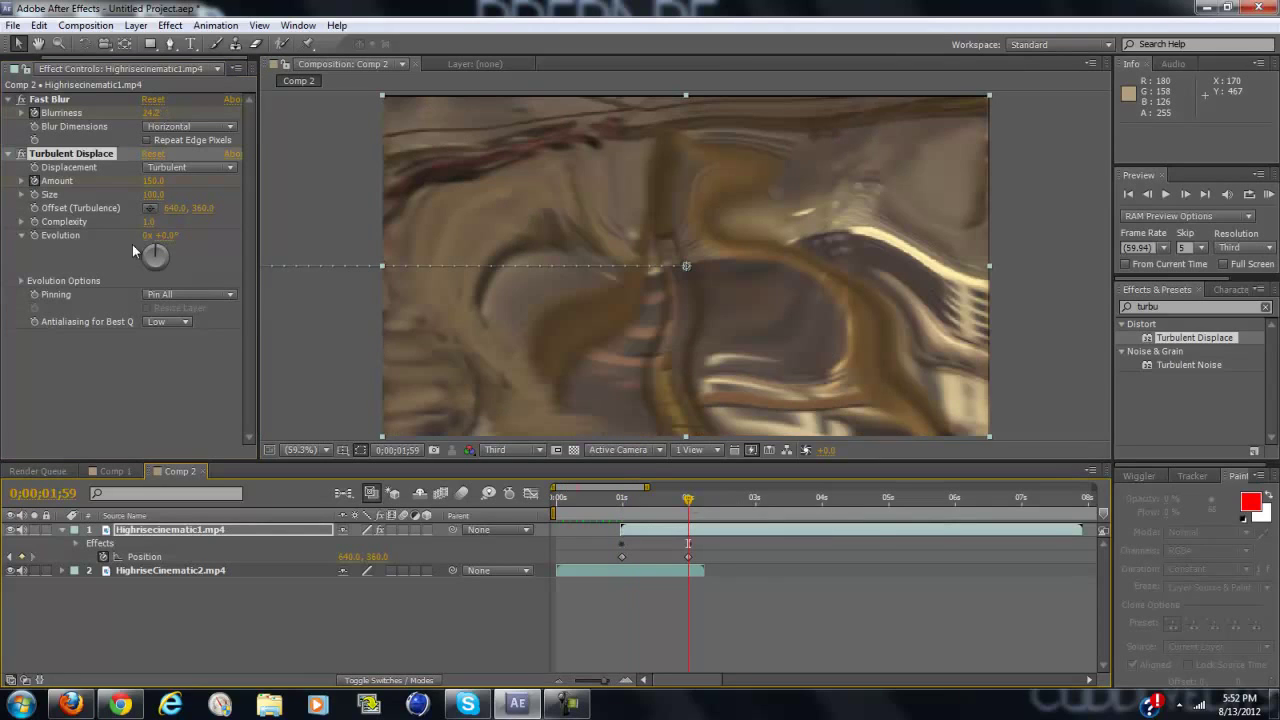
click(155, 181)
text(130)
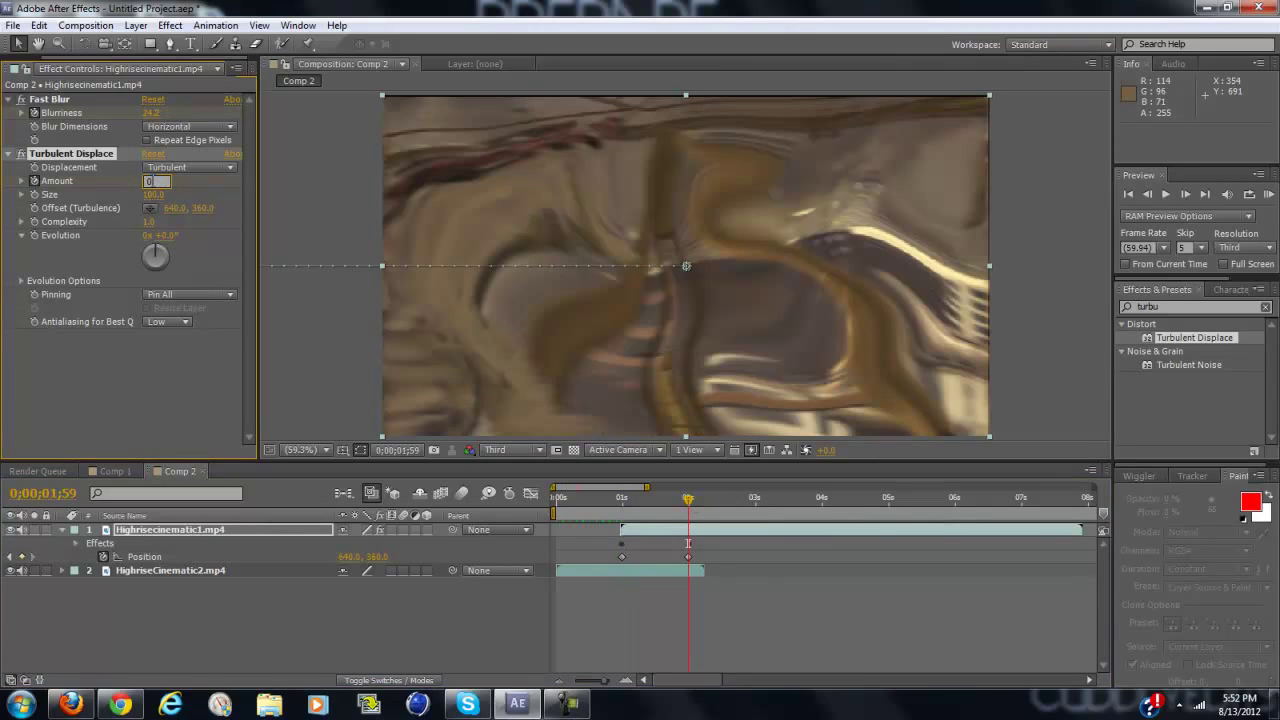
key(Return)
Set Turbulent Displace's antialiasing for best quality to High.
click(155, 322)
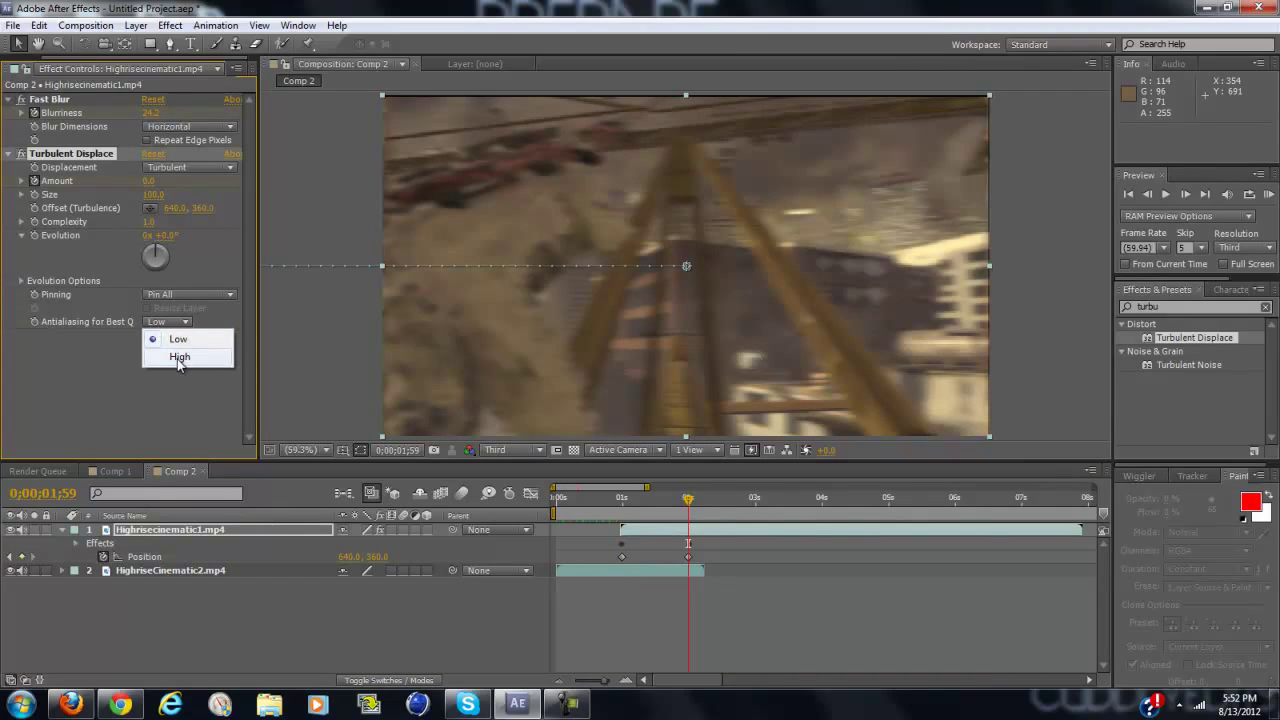
click(179, 357)
click(177, 321)
click(180, 358)
click(105, 348)
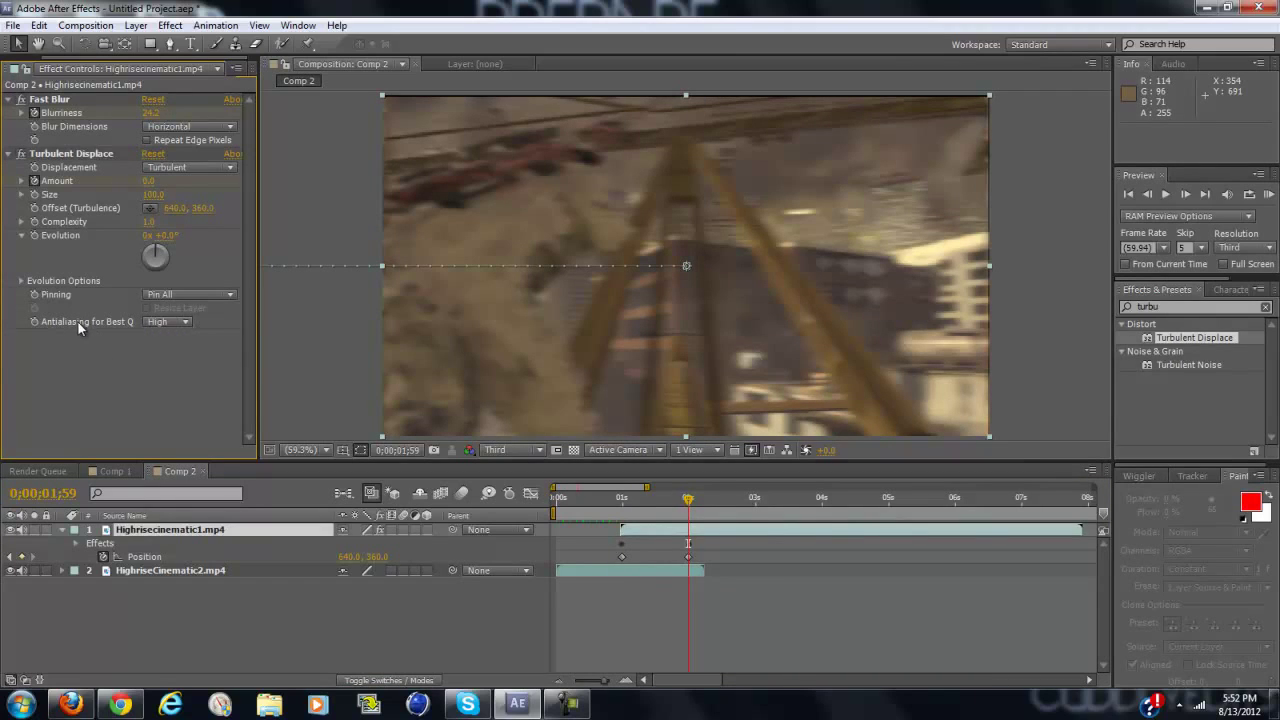
click(180, 321)
click(176, 358)
Play a RAM preview of the transition with the added Turbulent Displace distortion.
click(1269, 195)
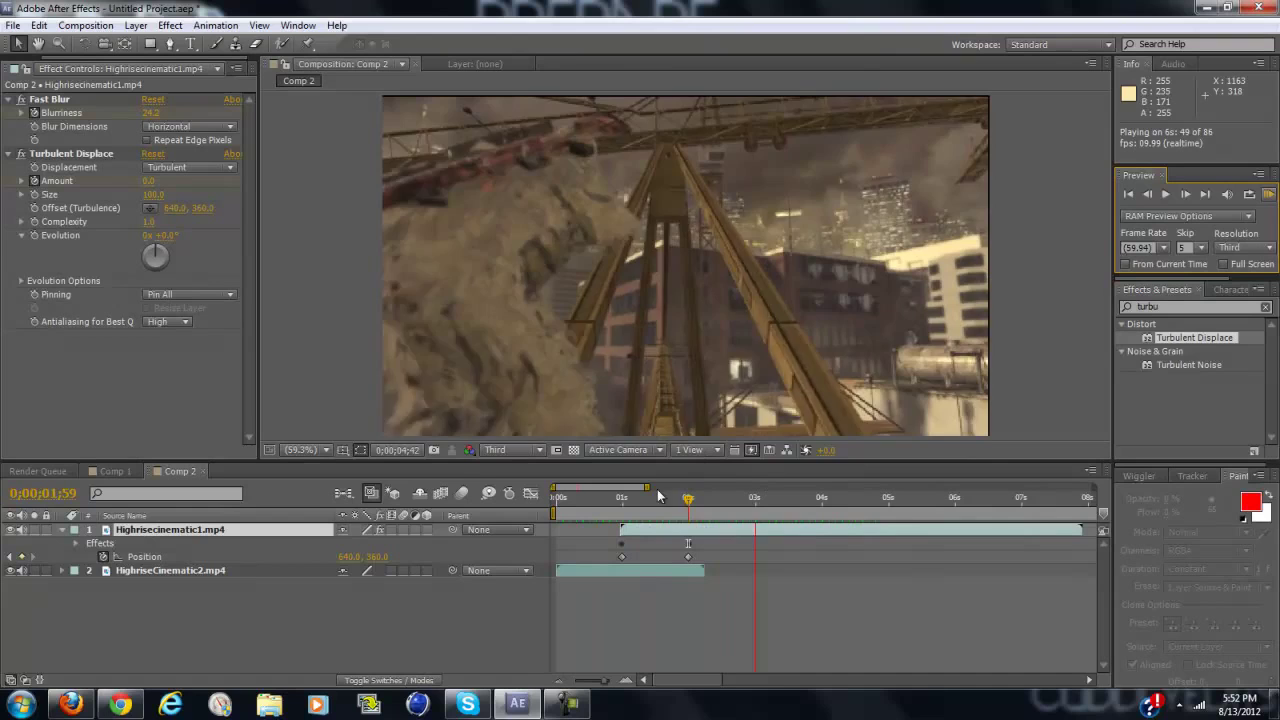
click(624, 498)
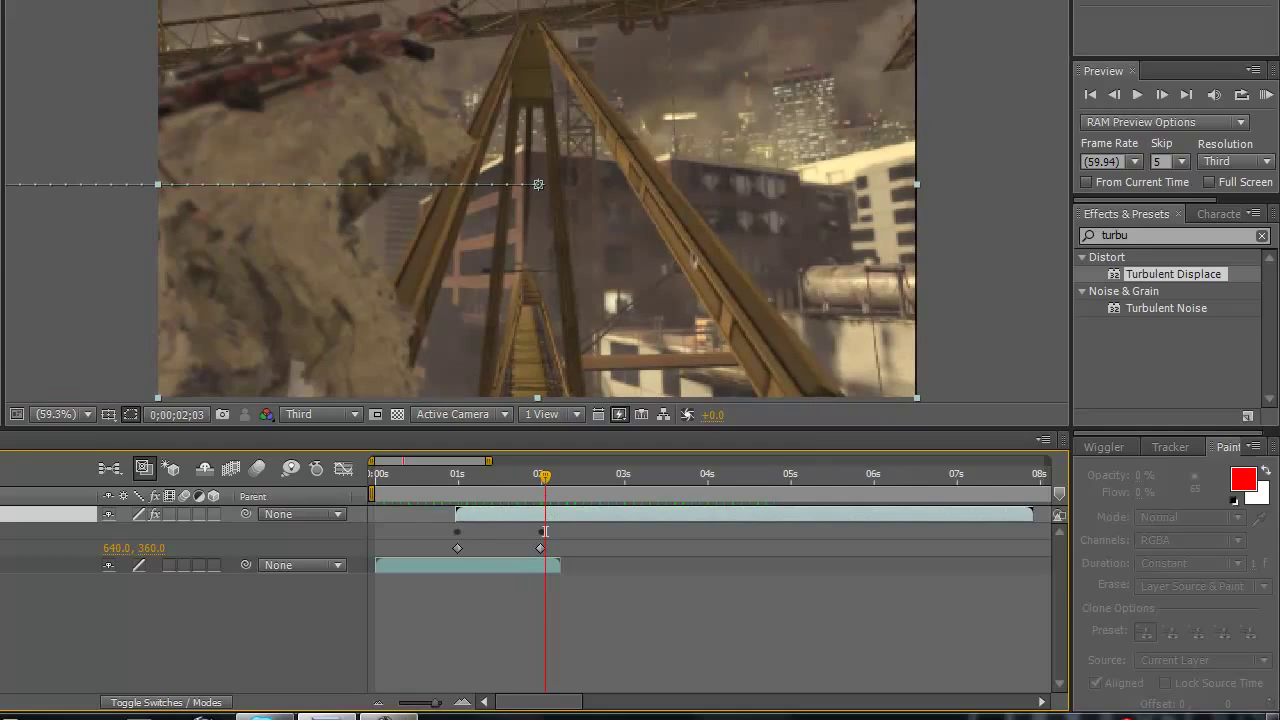
click(415, 667)
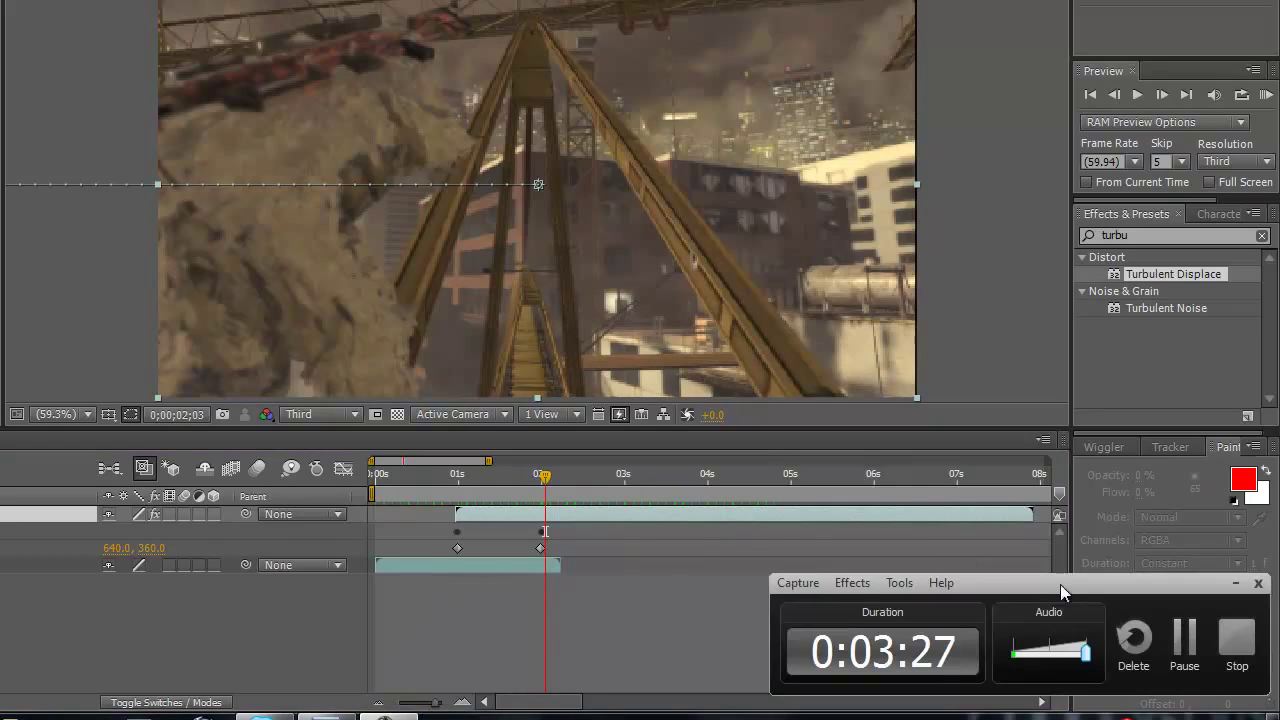